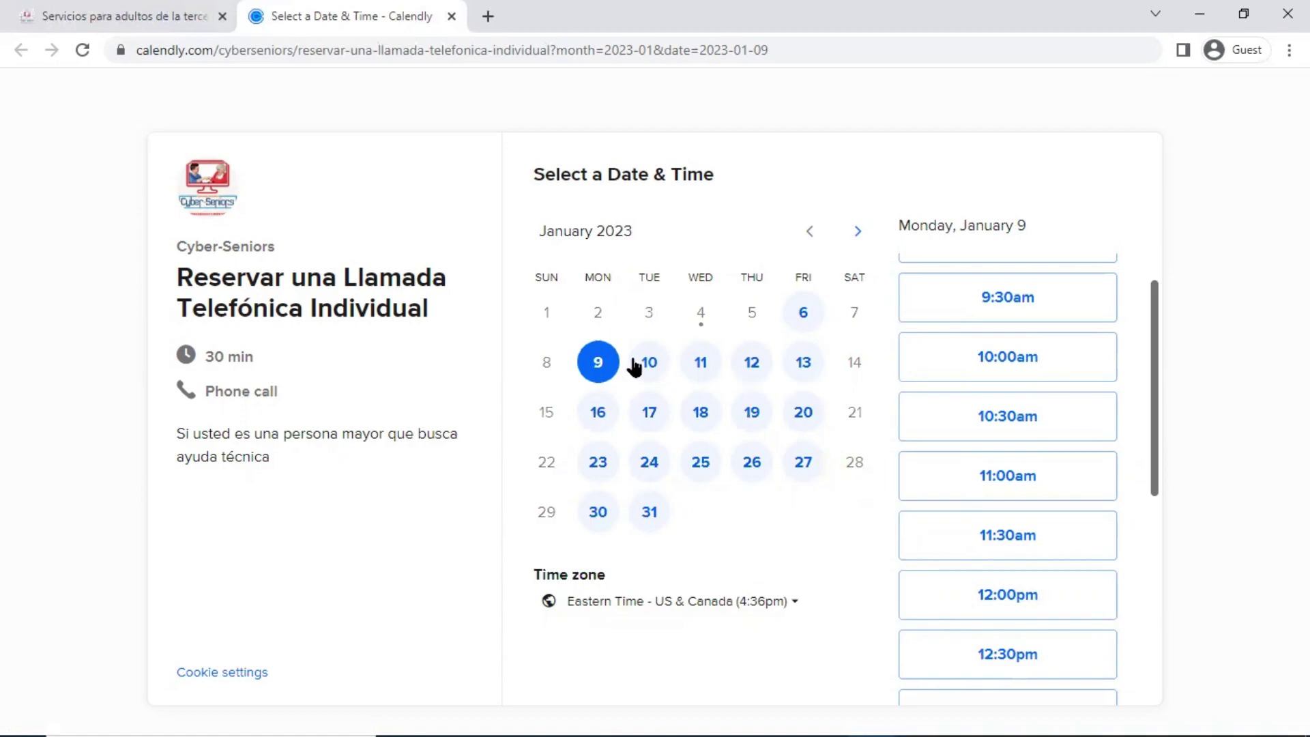
Pick Monday, January 9 and confirm the 10:00am phone-call time slot
{"action": "left_click", "coordinate": [594, 361]}
{"action": "left_click", "coordinate": [599, 394]}
{"action": "left_click", "coordinate": [783, 405]}
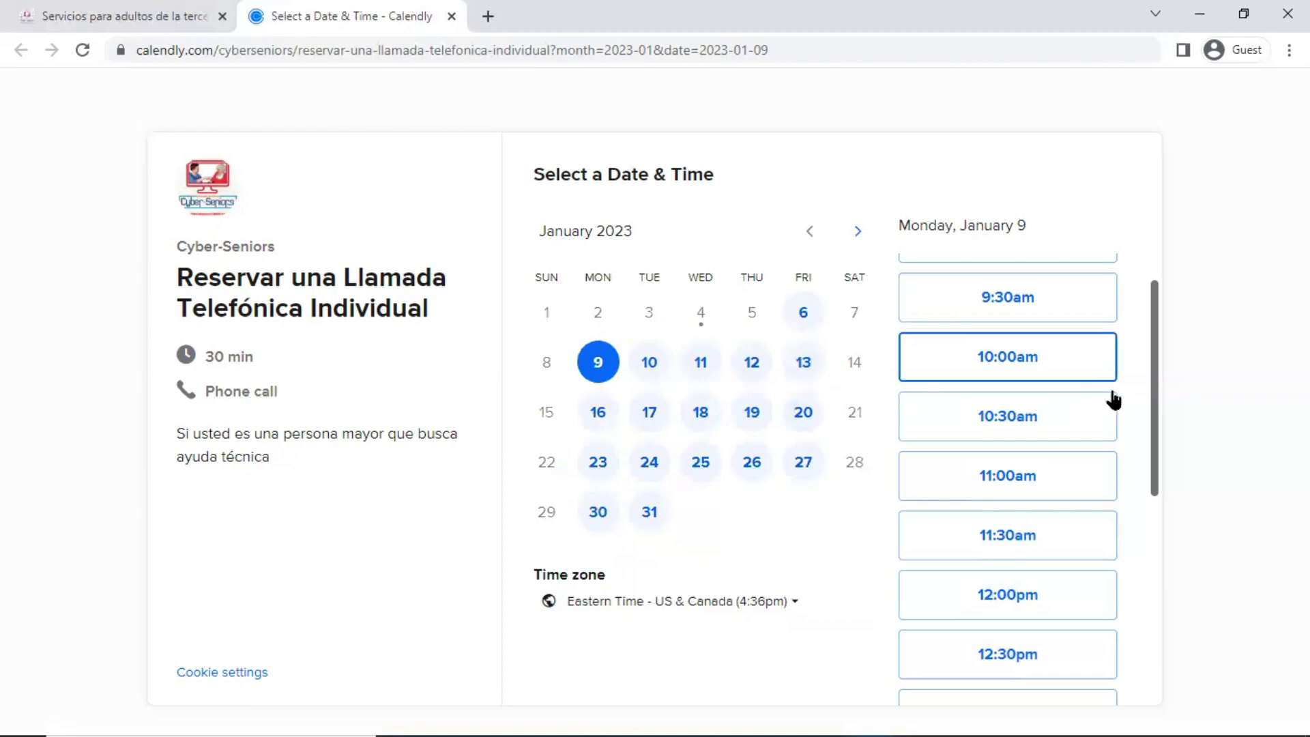
{"action": "left_click", "coordinate": [1155, 359]}
{"action": "left_click_drag", "start_coordinate": [1151, 373], "coordinate": [1152, 401]}
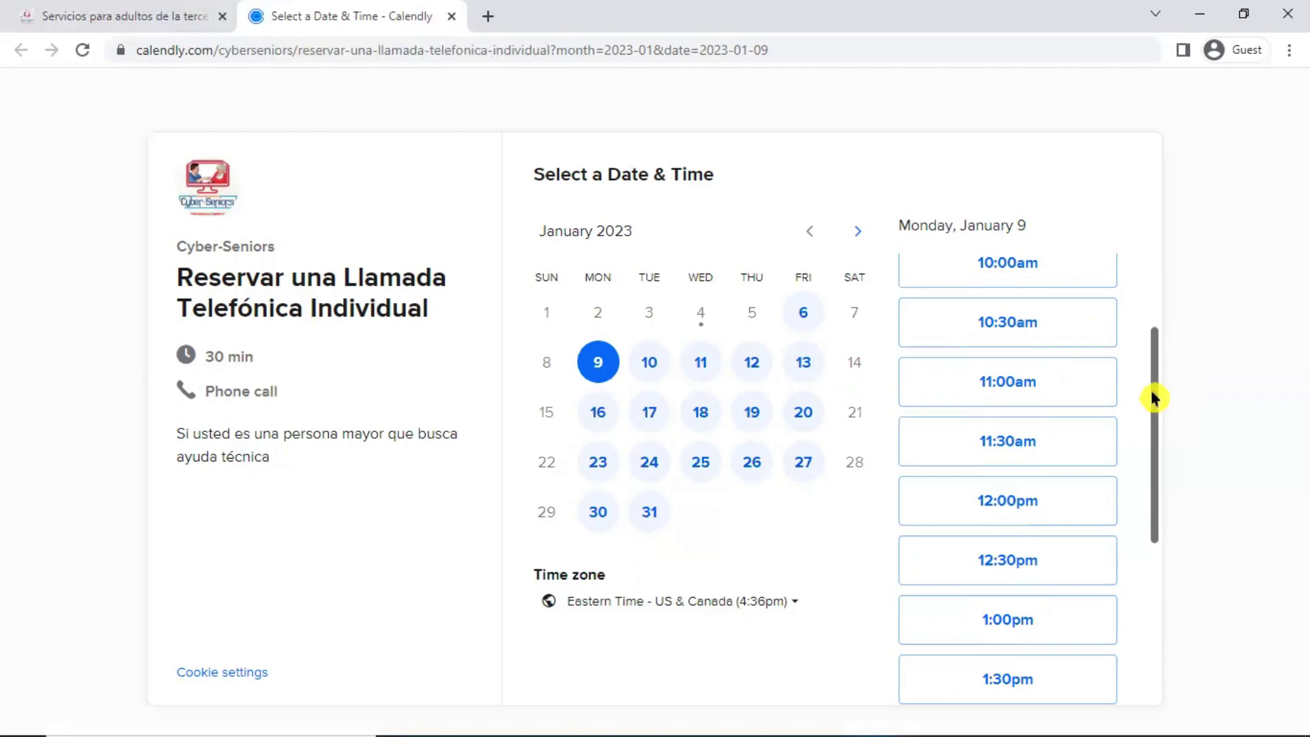
{"action": "scroll", "coordinate": [1151, 413], "scroll_direction": "down", "scroll_amount": 1}
{"action": "scroll", "coordinate": [1154, 402], "scroll_direction": "down", "scroll_amount": 1}
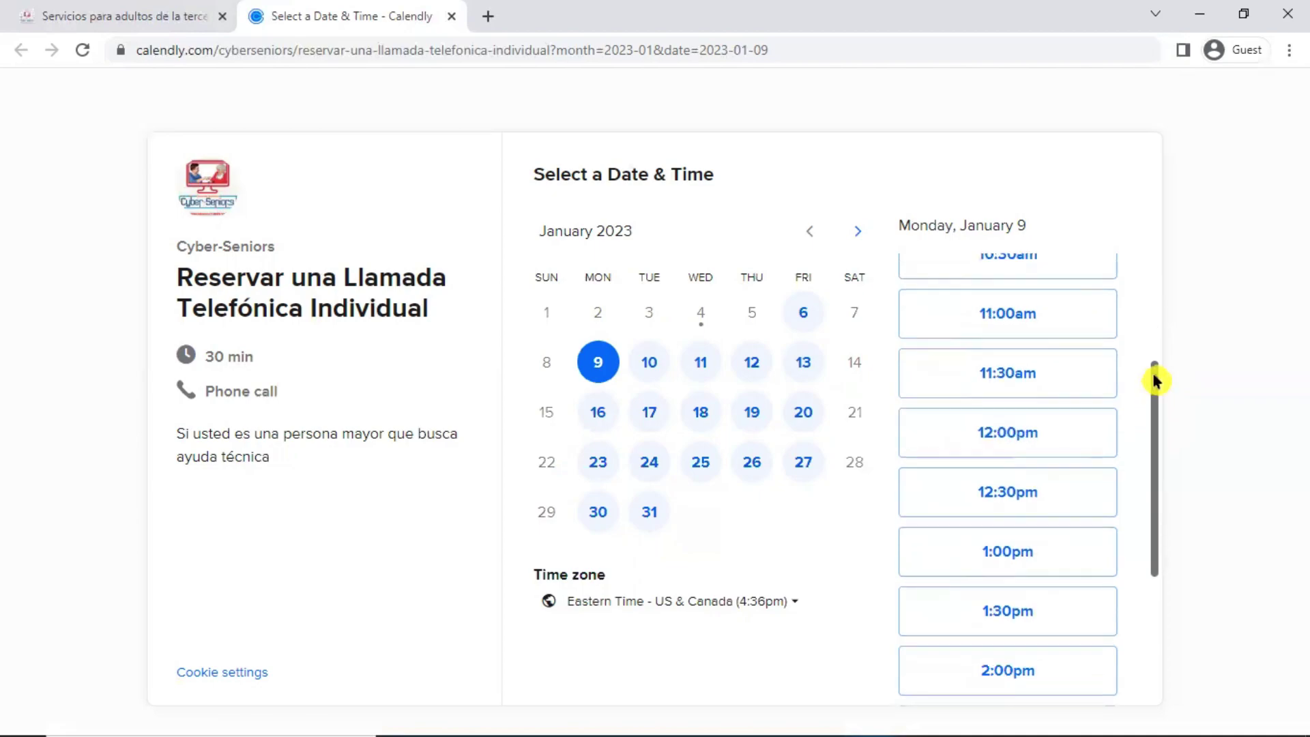
{"action": "scroll", "coordinate": [1155, 375], "scroll_direction": "up", "scroll_amount": 2}
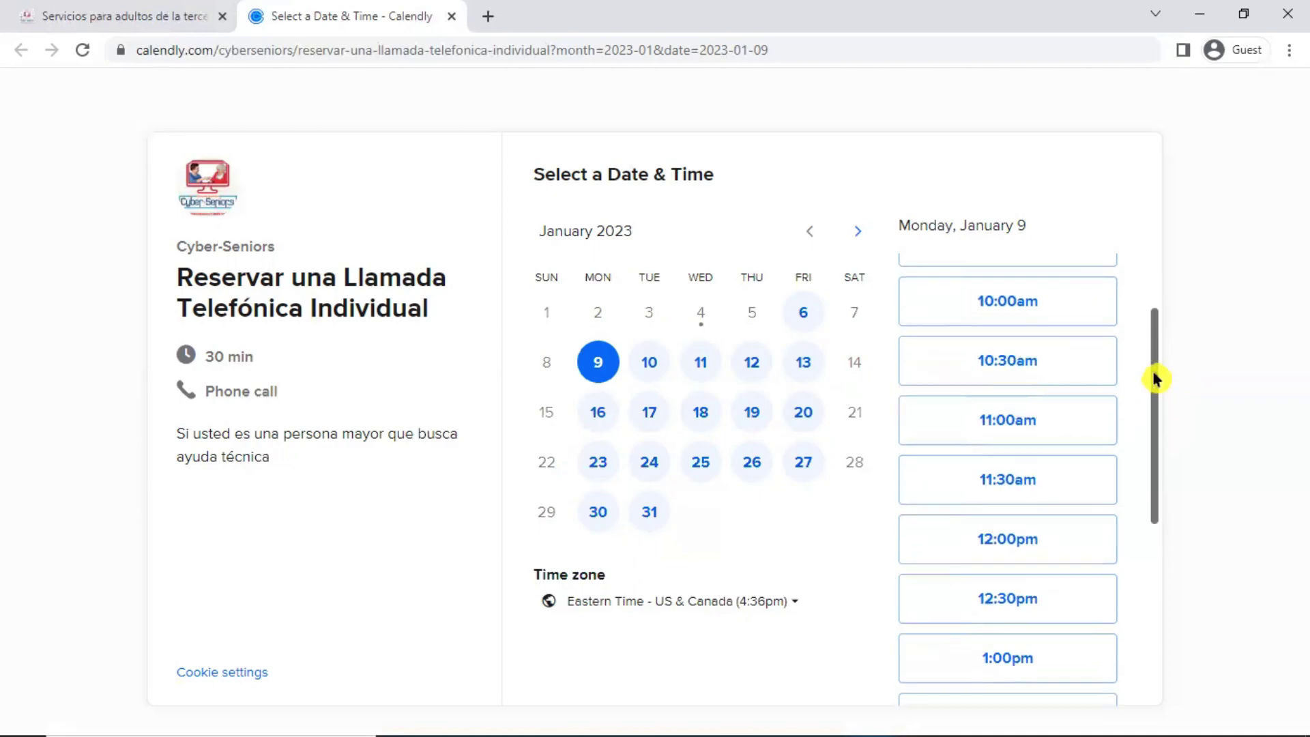
{"action": "left_click", "coordinate": [1074, 307]}
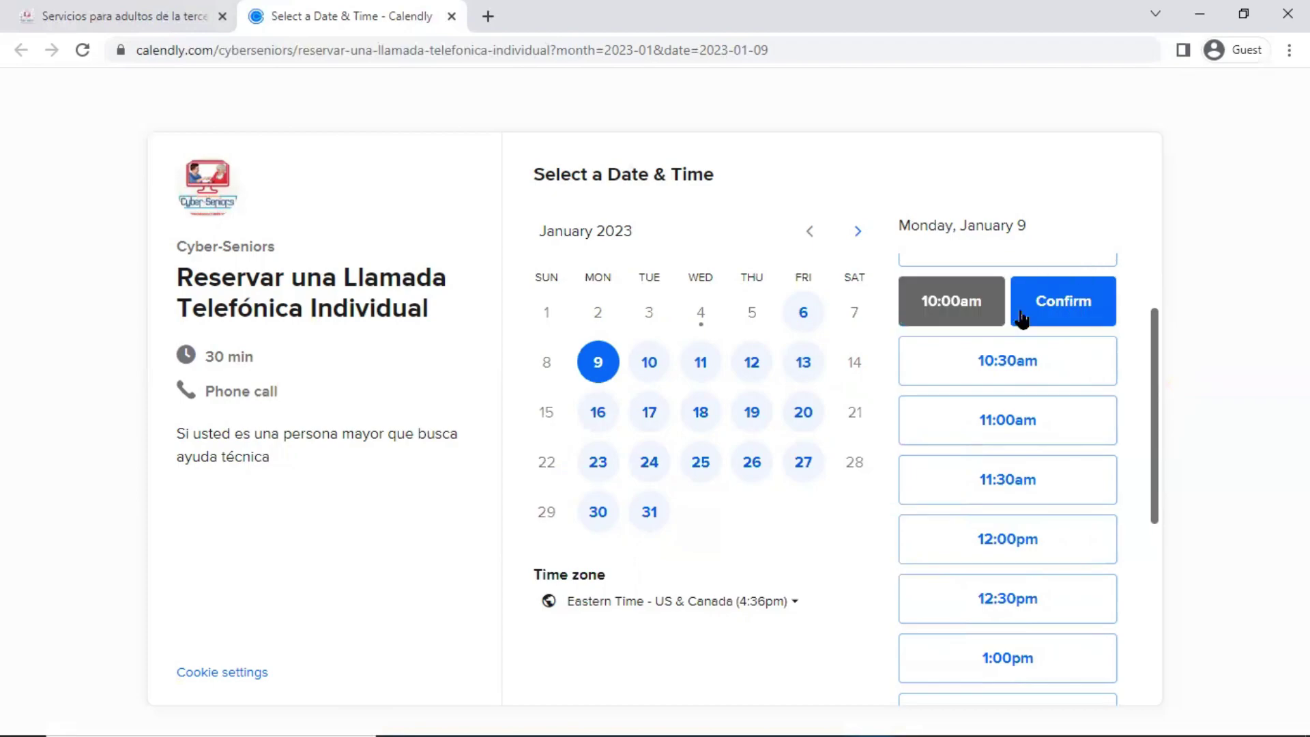
{"action": "left_click", "coordinate": [1054, 321]}
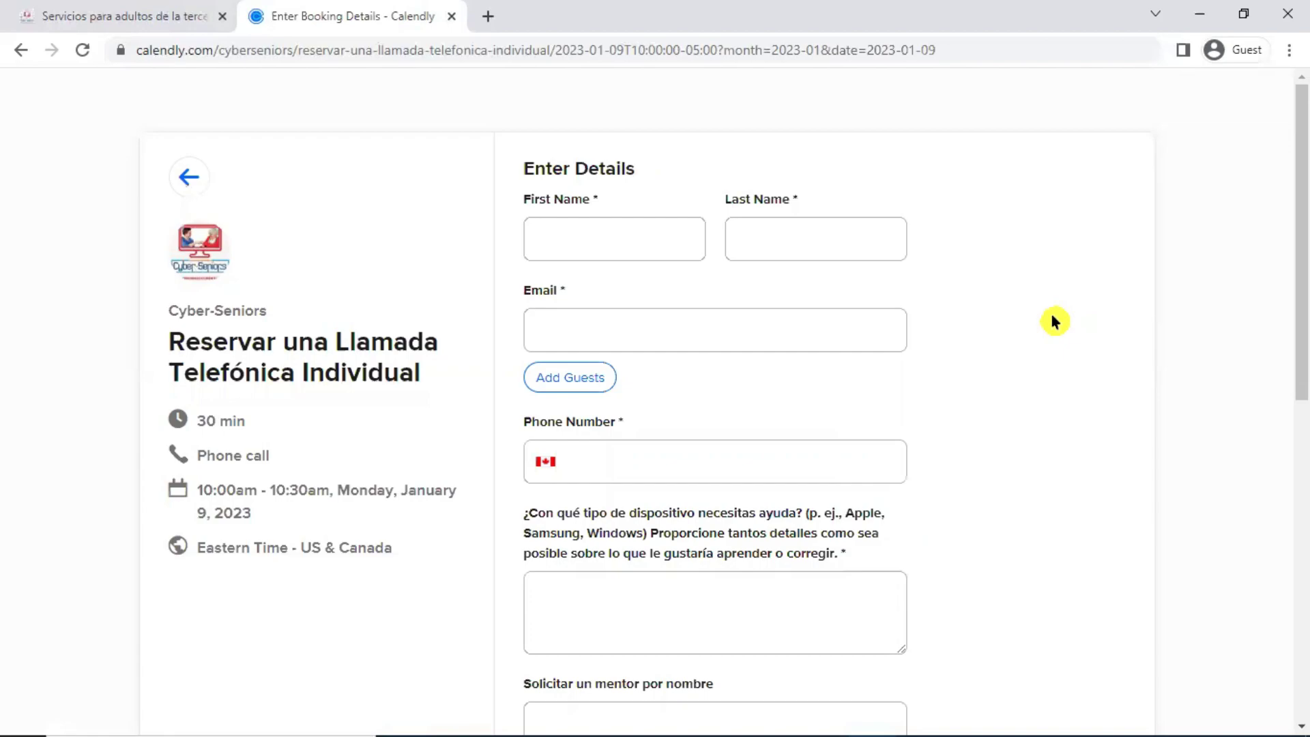
Enter the booker's first and last name, then start typing the contact's e-mail address
{"action": "left_click", "coordinate": [672, 241]}
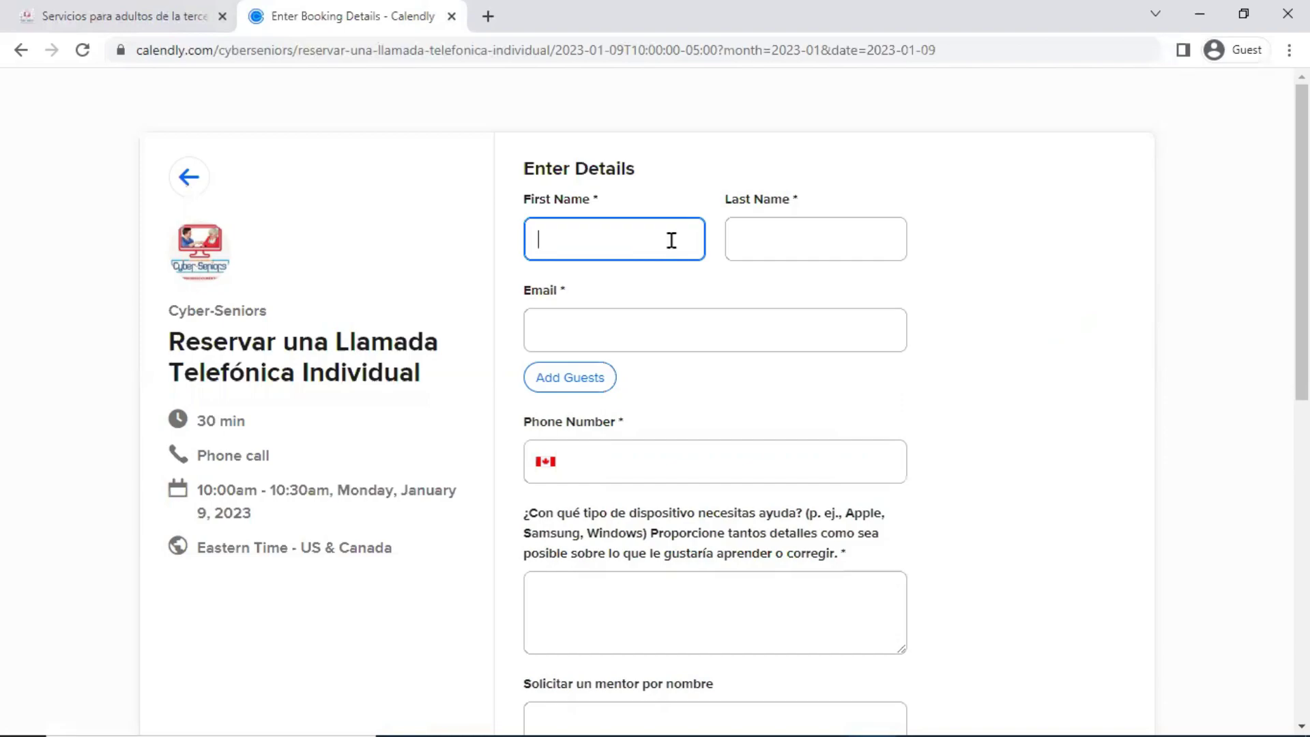
{"action": "type", "text": "Cyber"}
{"action": "key", "text": "Tab"}
{"action": "type", "text": "Seniors"}
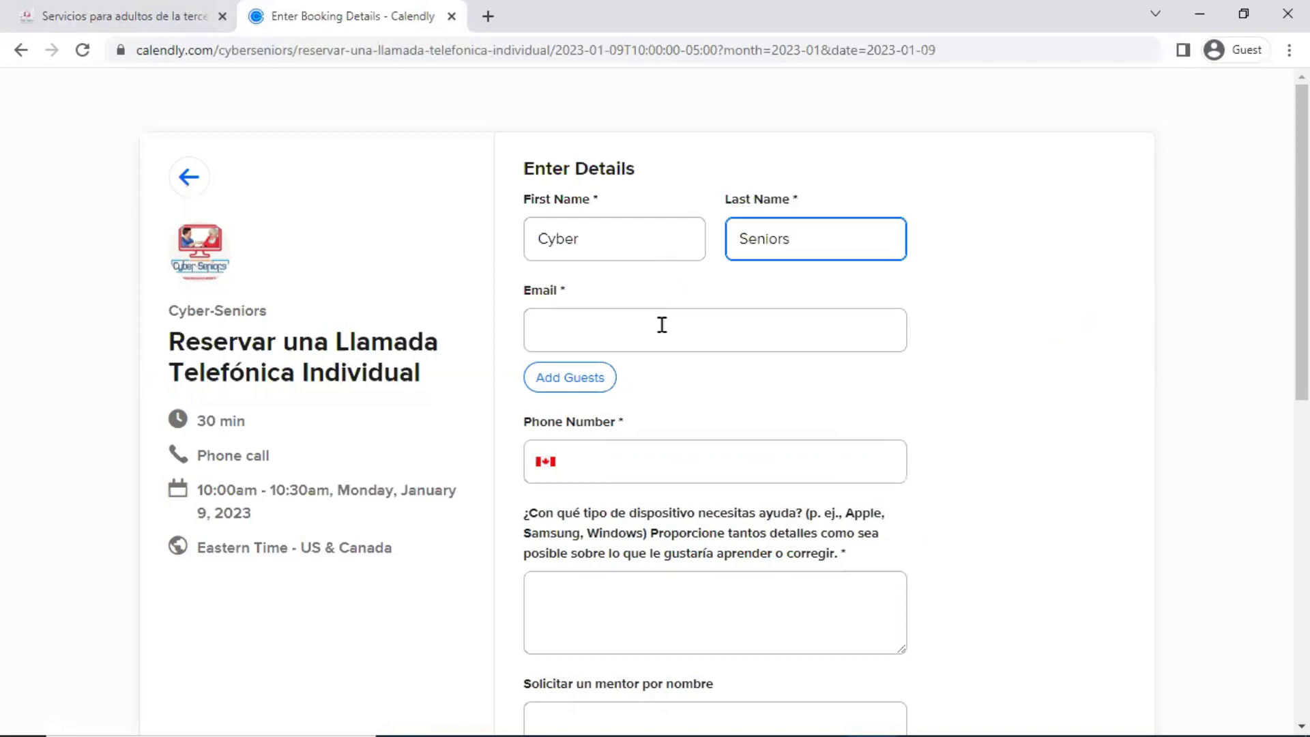
{"action": "left_click", "coordinate": [662, 324]}
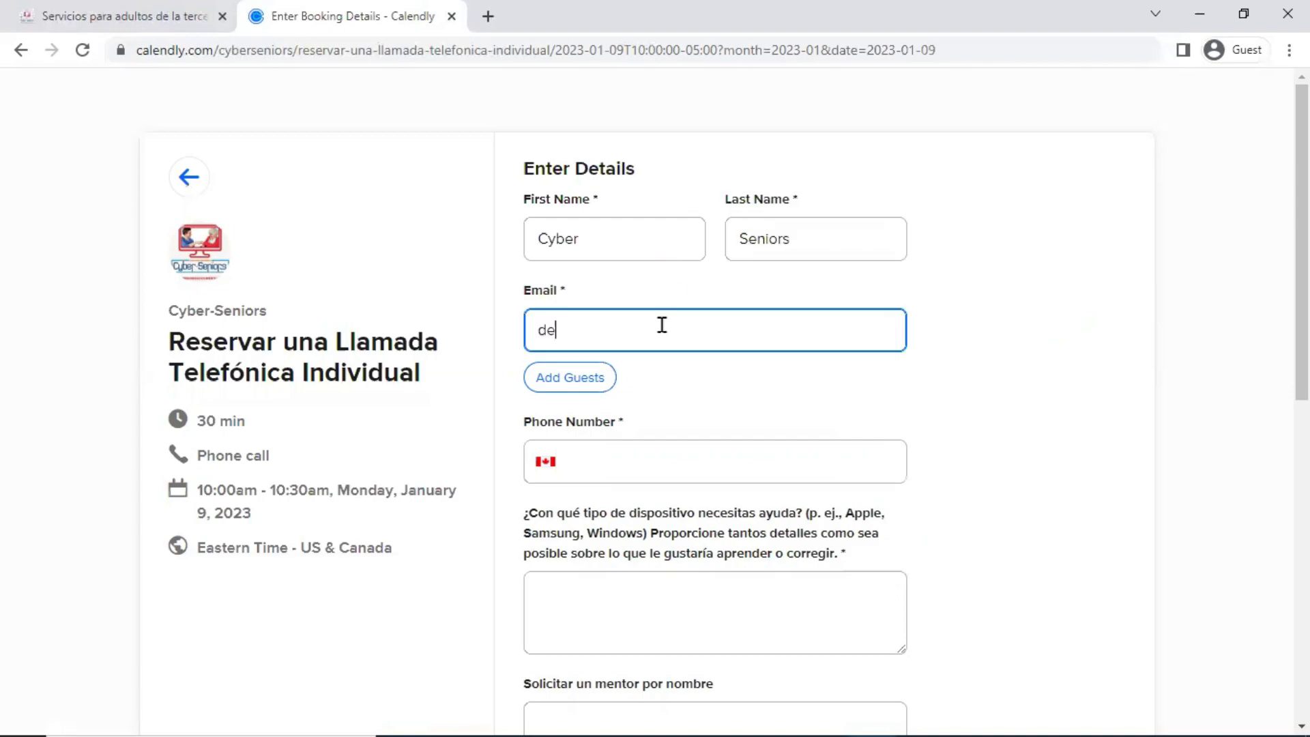
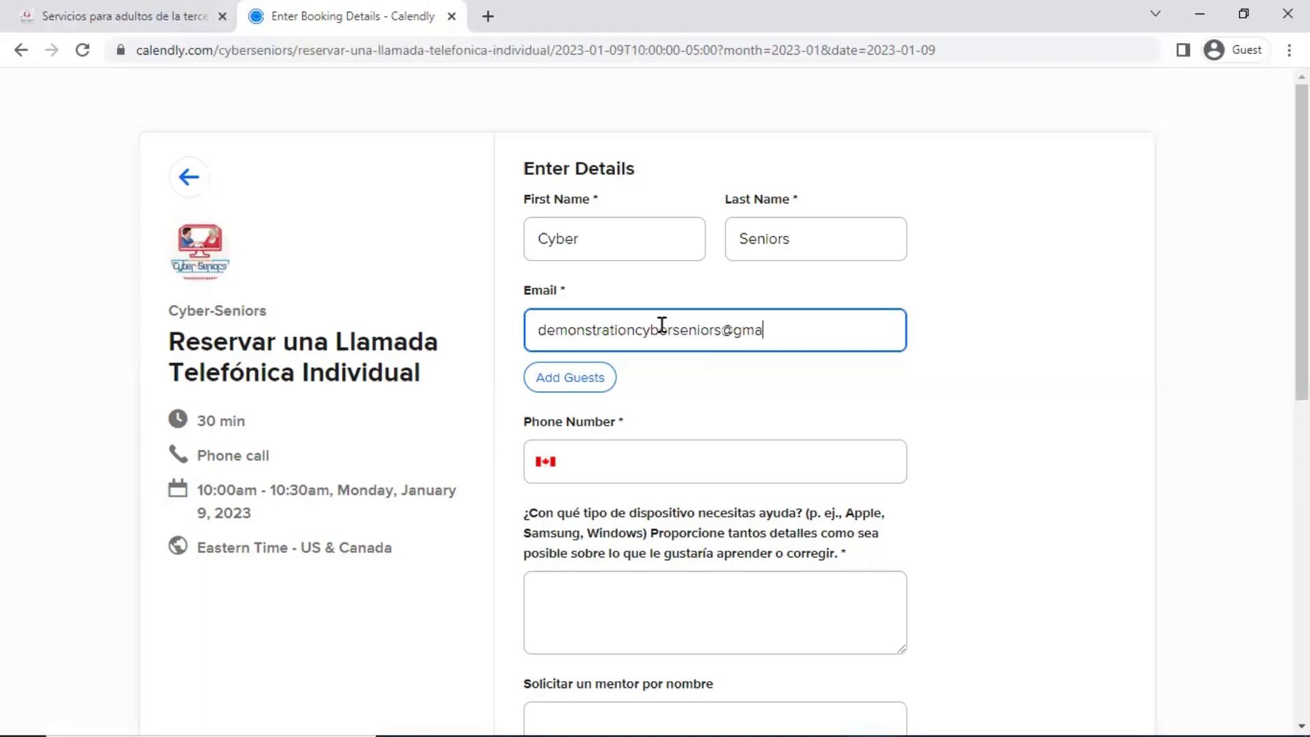
Fill in the contact's phone number with the Canadian country code
{"action": "scroll", "coordinate": [725, 409], "scroll_direction": "down", "scroll_amount": 1}
{"action": "scroll", "coordinate": [715, 410], "scroll_direction": "down", "scroll_amount": 2}
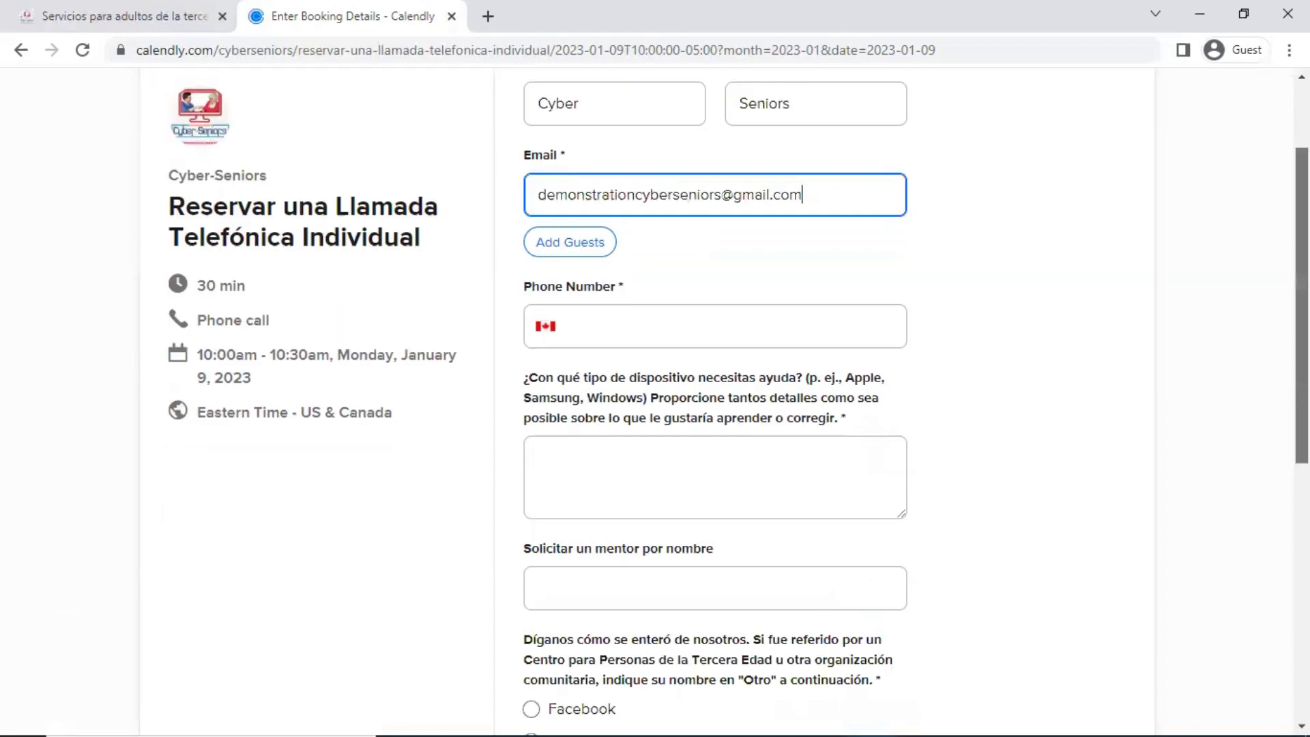
{"action": "scroll", "coordinate": [715, 409], "scroll_direction": "down", "scroll_amount": 1}
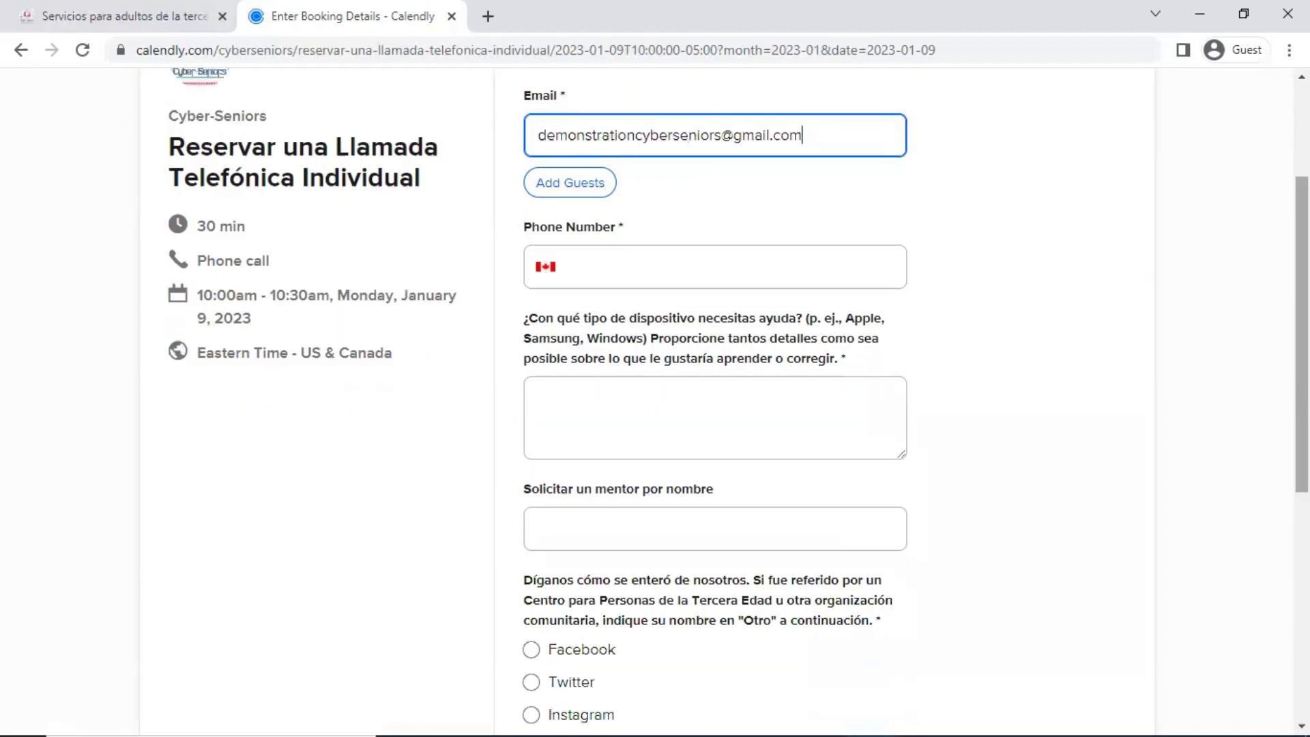
{"action": "left_click", "coordinate": [817, 248]}
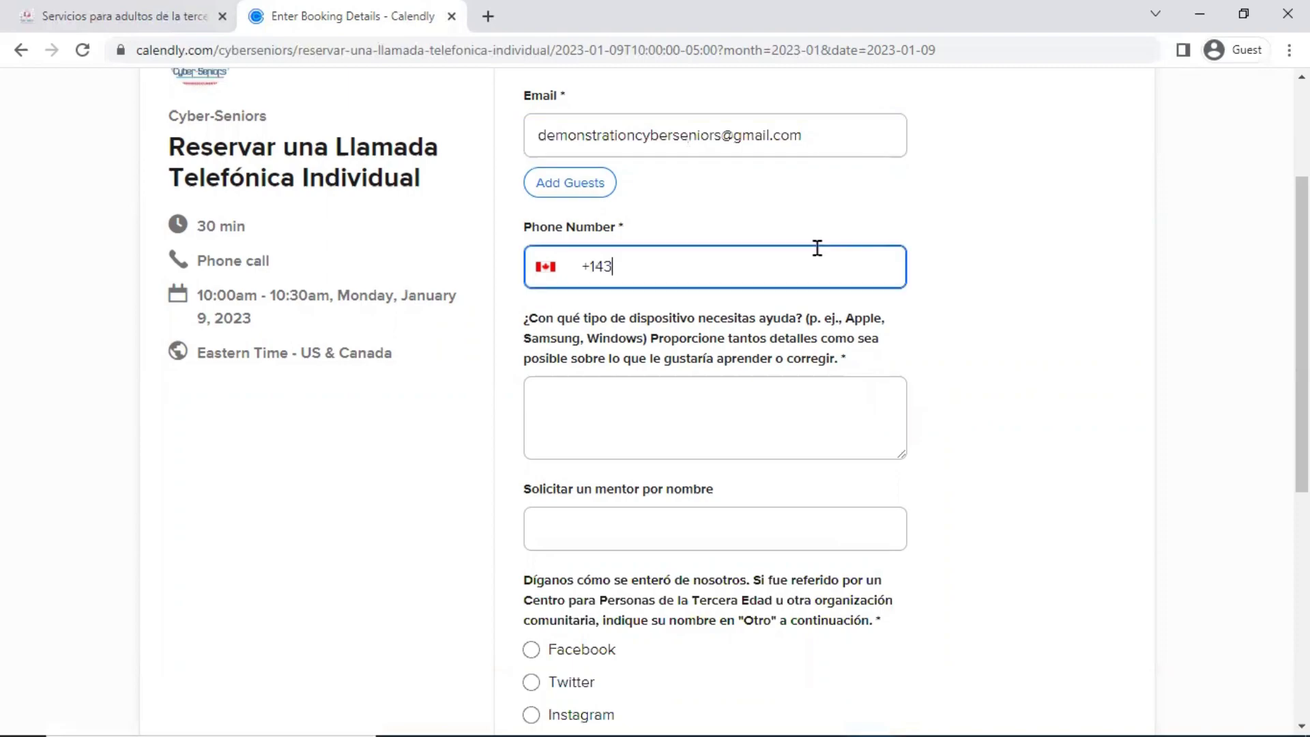
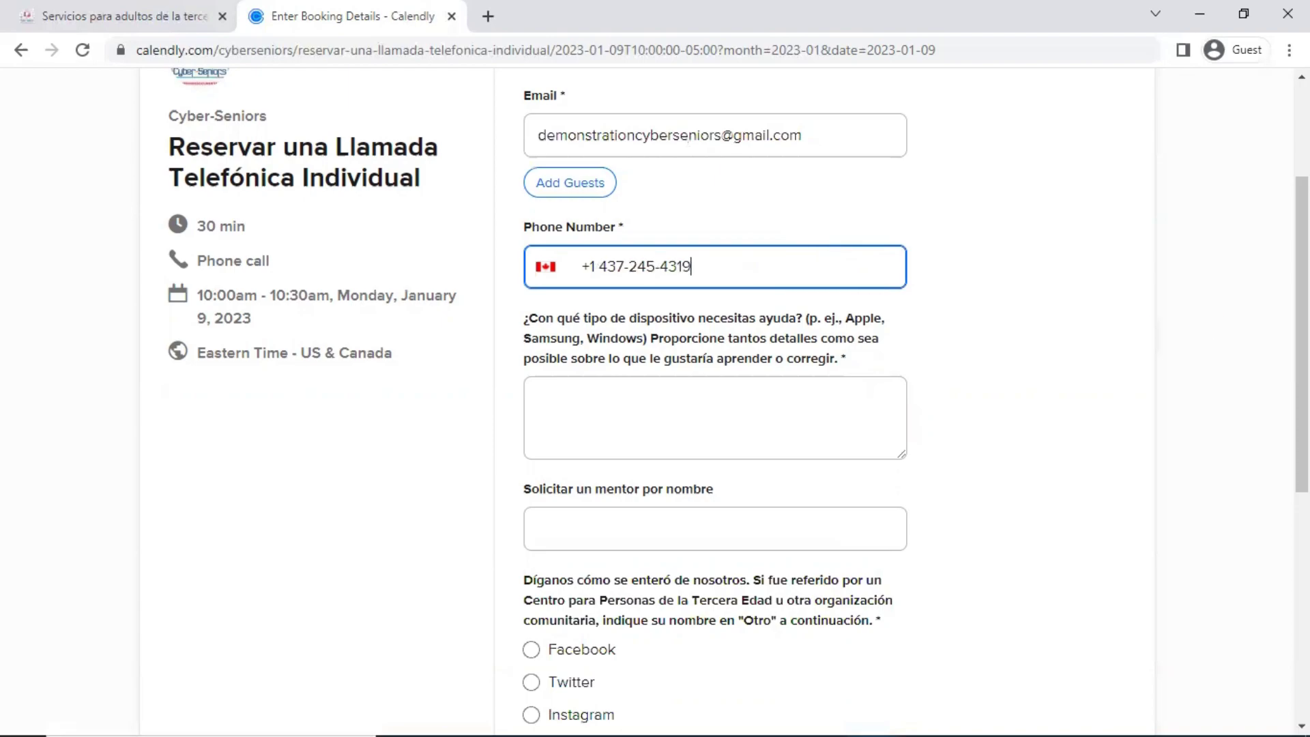
{"action": "scroll", "coordinate": [739, 402], "scroll_direction": "down", "scroll_amount": 1}
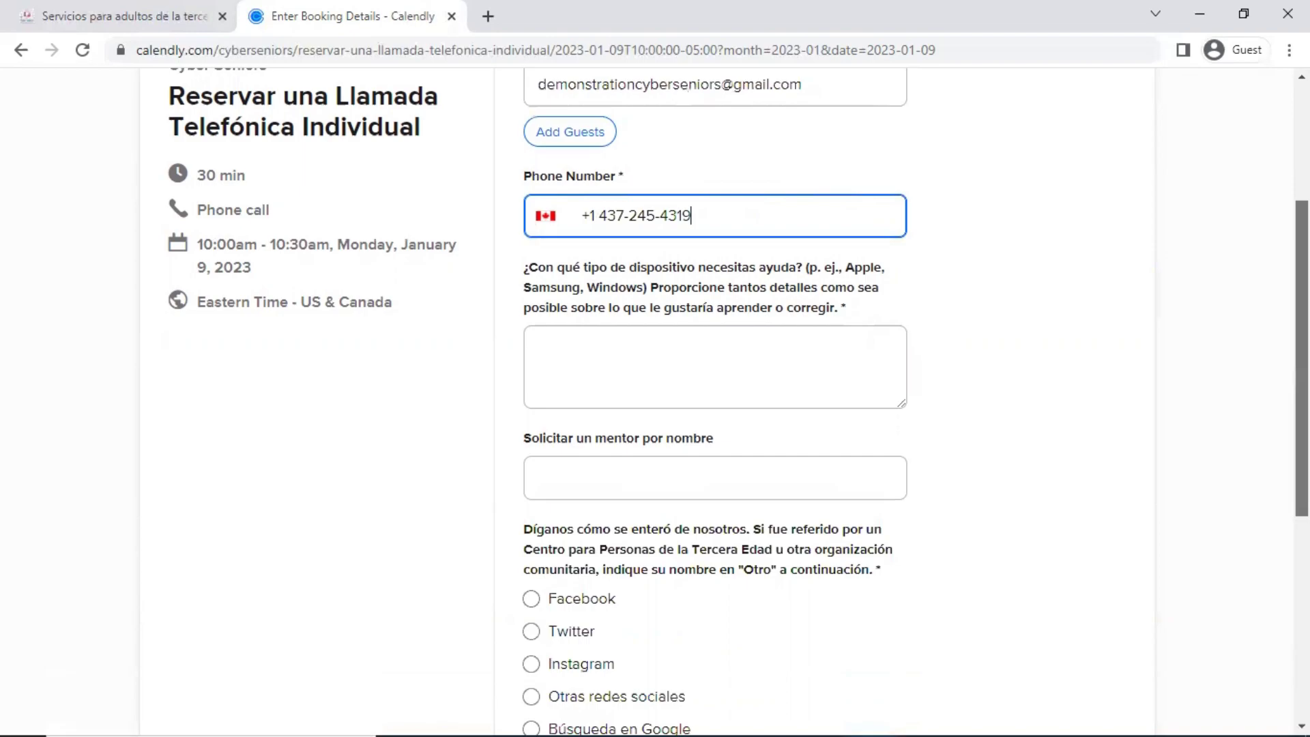
{"action": "scroll", "coordinate": [716, 402], "scroll_direction": "down", "scroll_amount": 1}
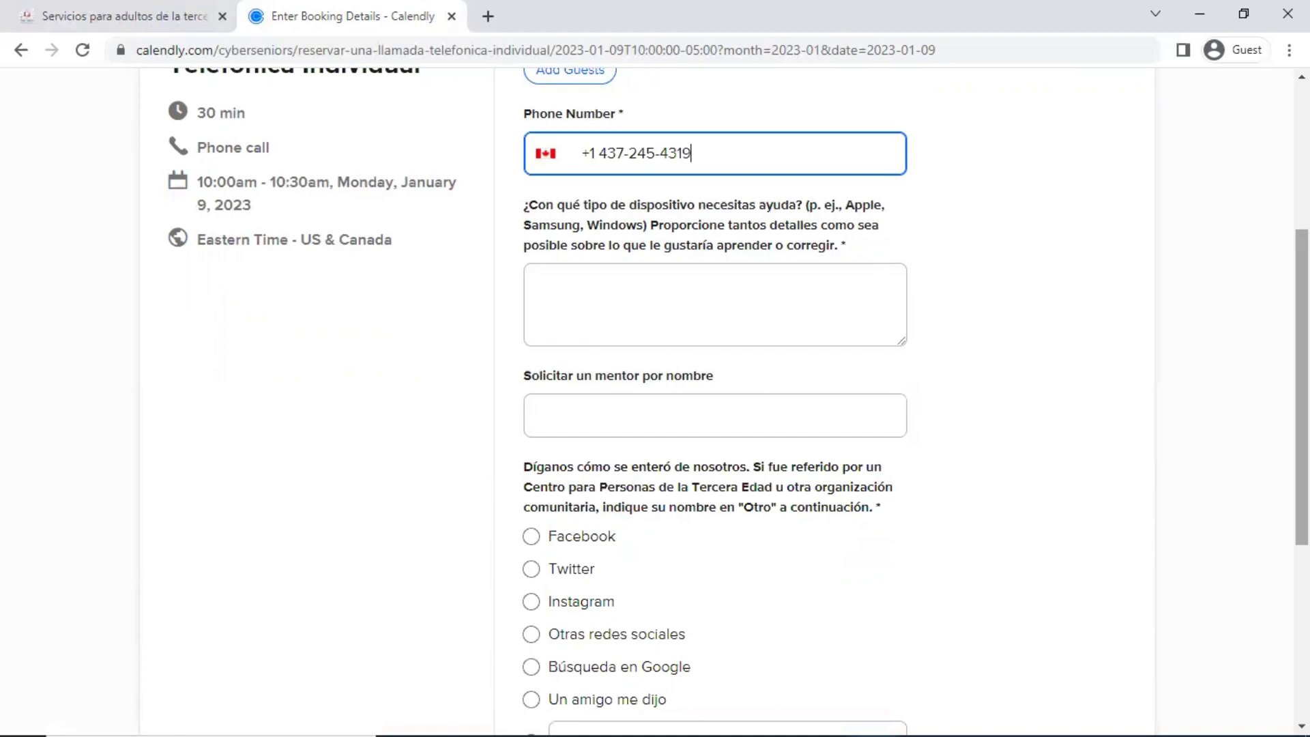
Answer the device-help question with 'Android - Celular' and 'Quiero aprender a hacer compras en linea' on a new line
{"action": "left_click_drag", "start_coordinate": [1301, 389], "coordinate": [1302, 404]}
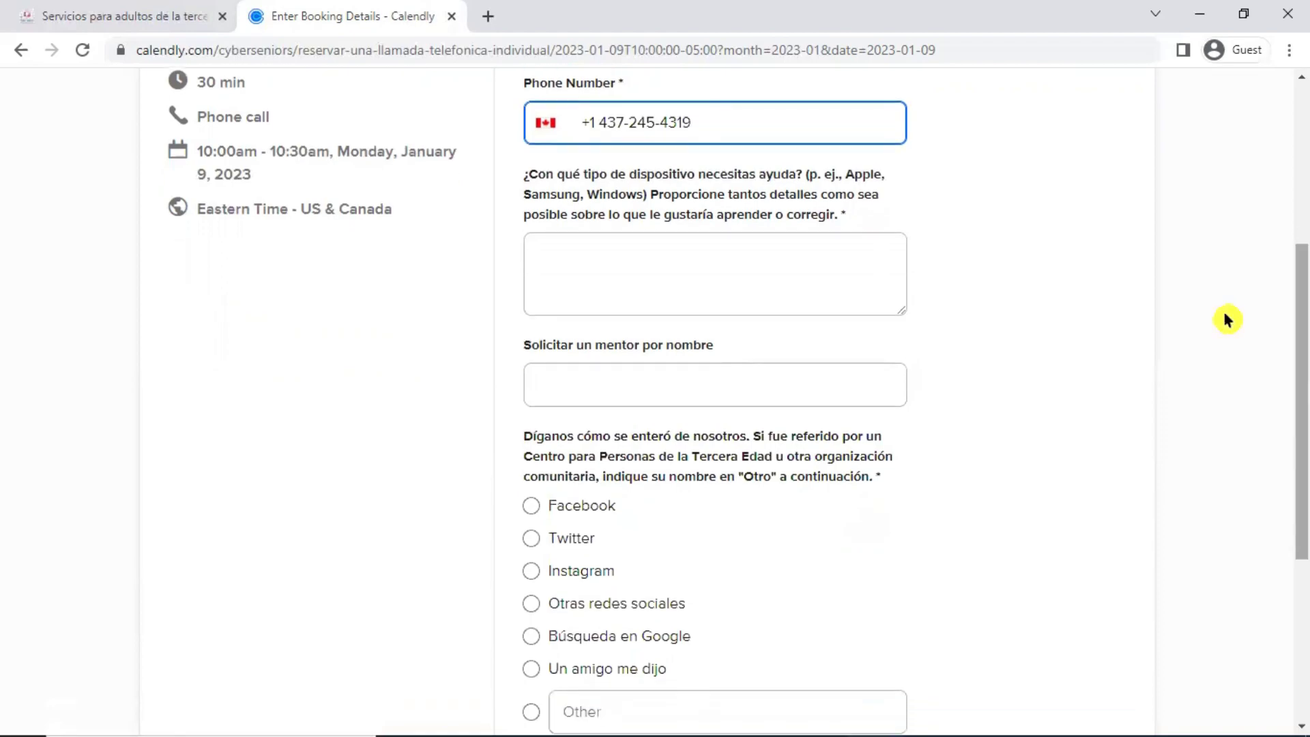
{"action": "left_click", "coordinate": [850, 287]}
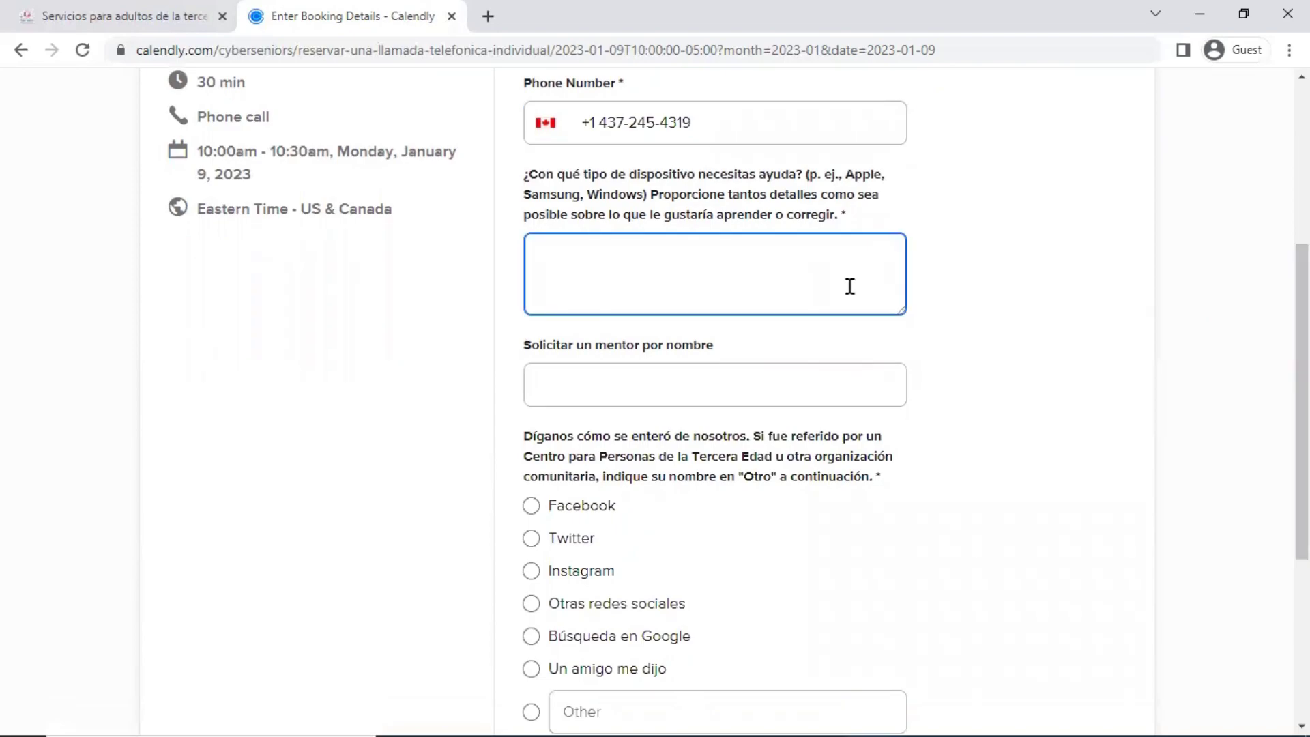
{"action": "type", "text": "Android - Celular"}
{"action": "key", "text": "Return"}
{"action": "type", "text": "Q"}
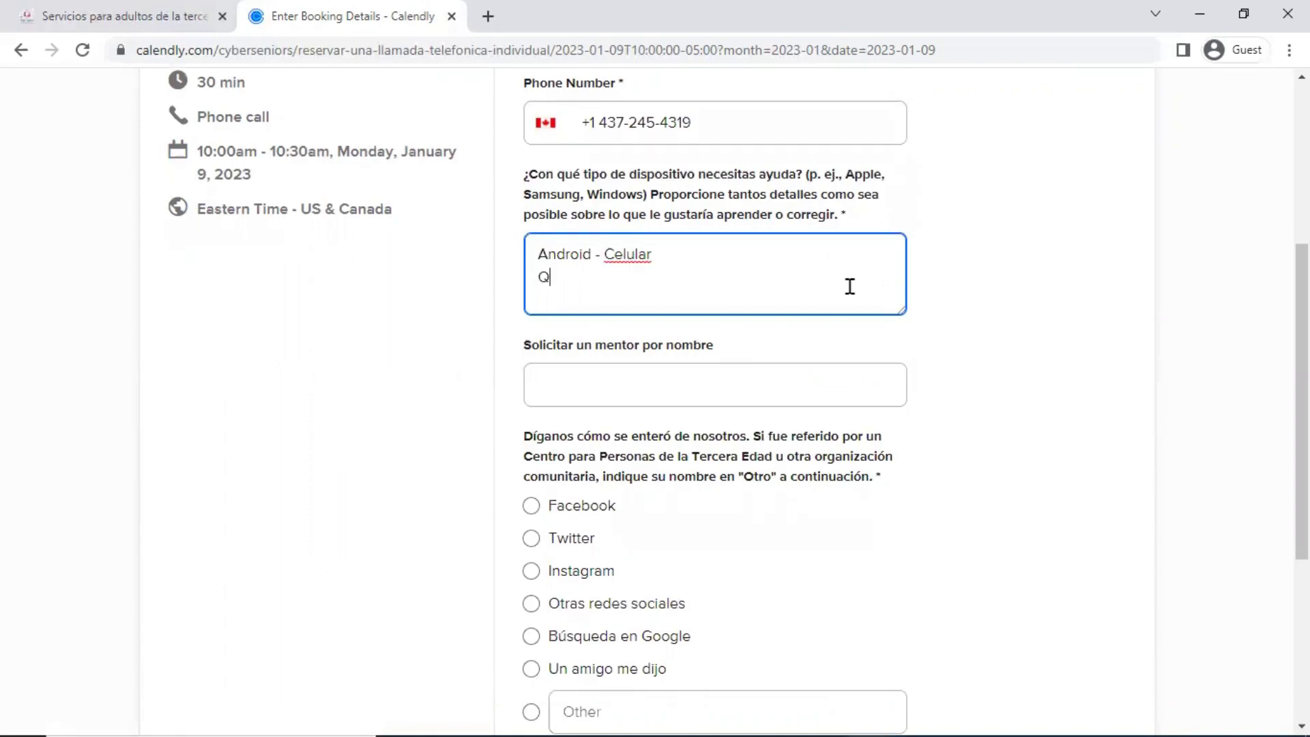
{"action": "type", "text": "uiero aprender a hac"}
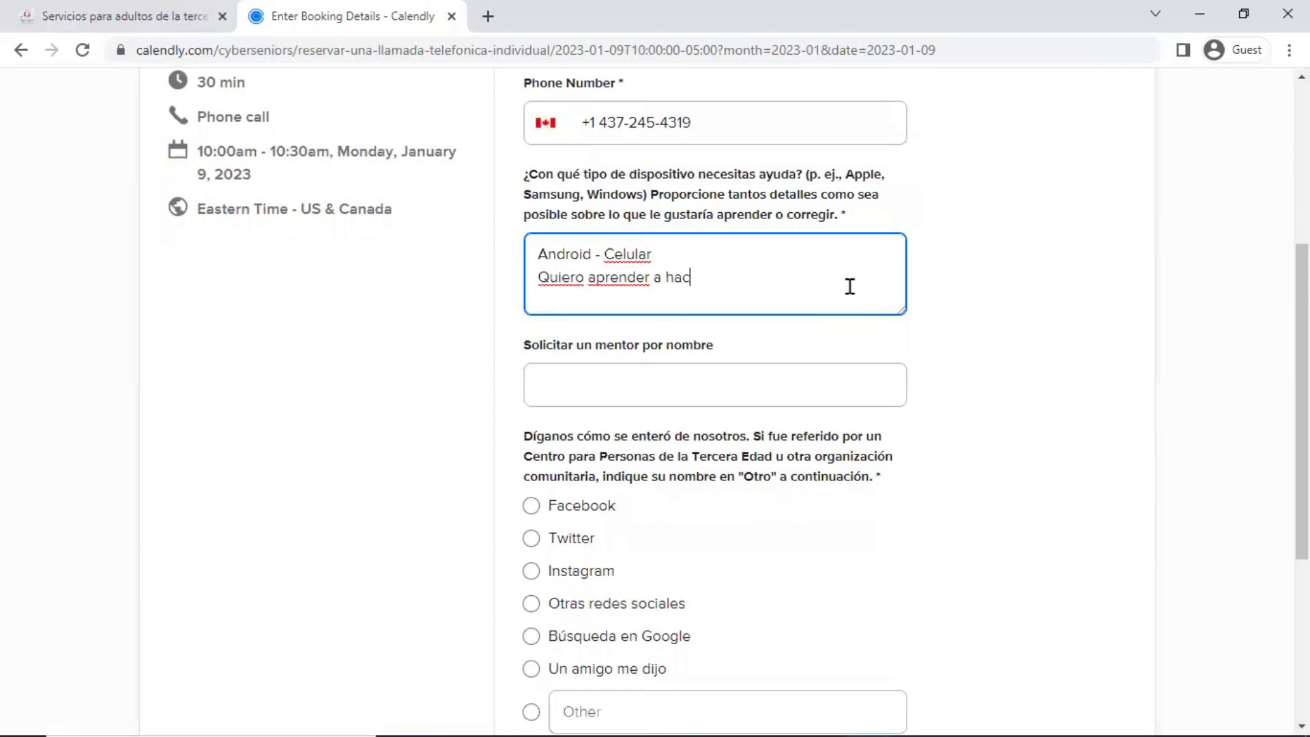
{"action": "type", "text": "er compras "}
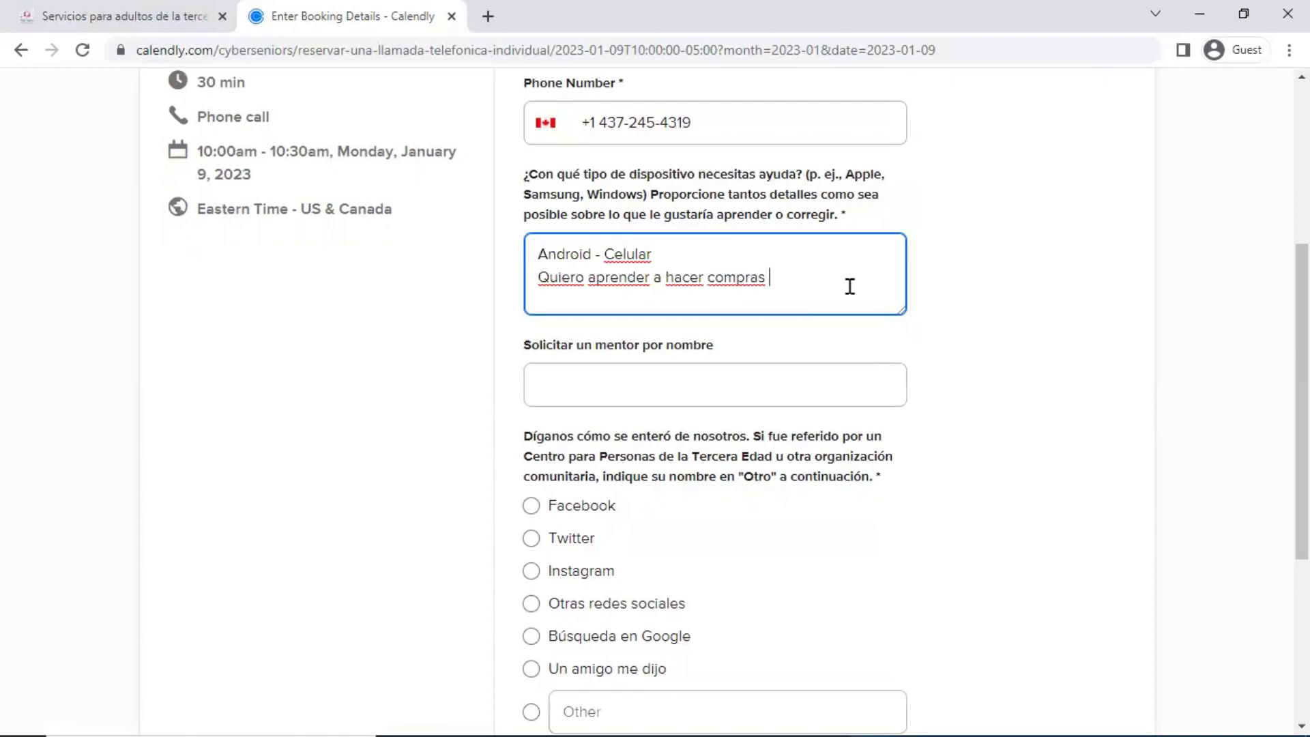
{"action": "type", "text": "en linea"}
{"action": "scroll", "coordinate": [739, 401], "scroll_direction": "down", "scroll_amount": 1}
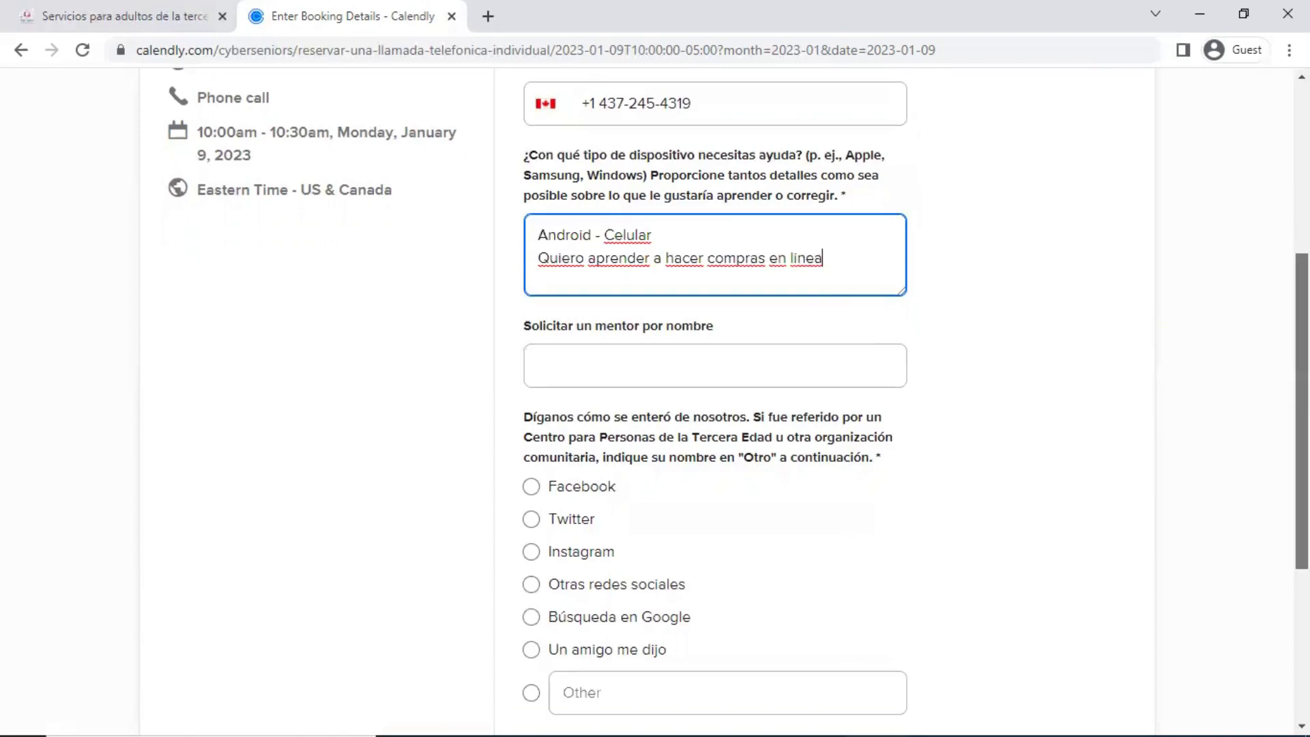
{"action": "scroll", "coordinate": [739, 394], "scroll_direction": "down", "scroll_amount": 1}
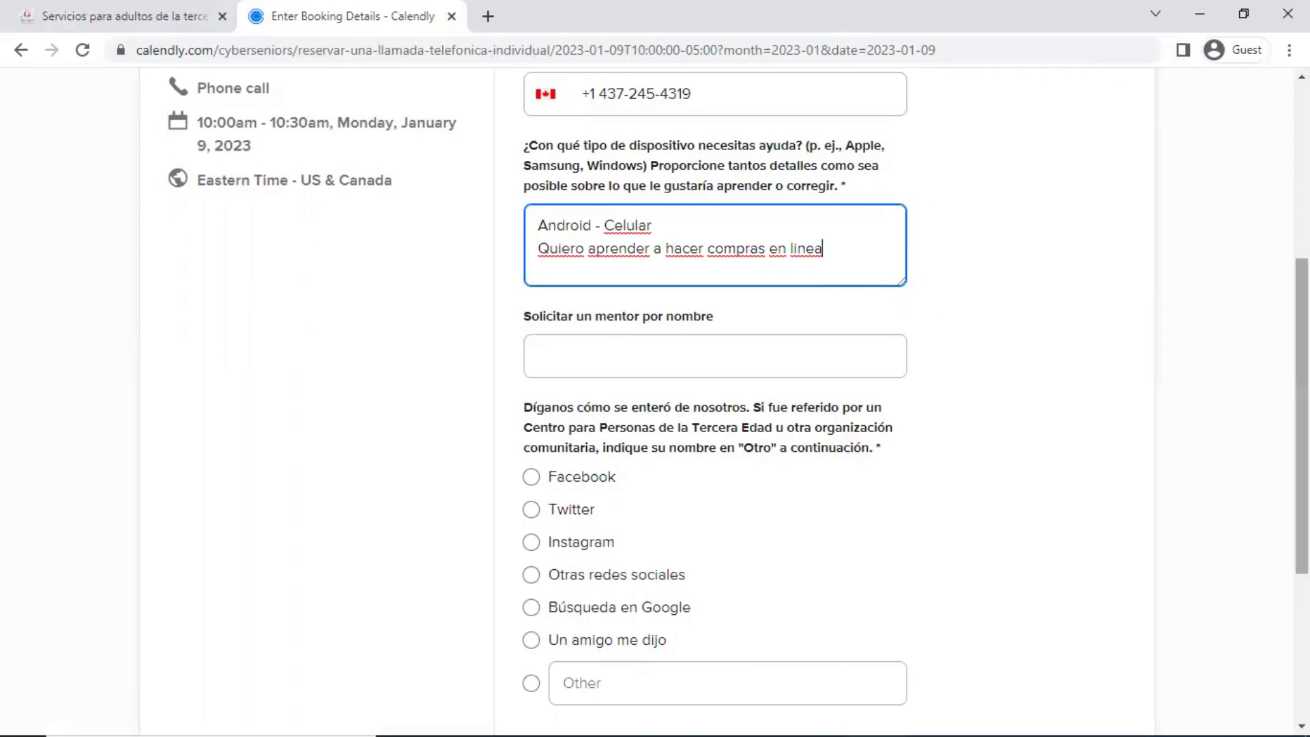
{"action": "scroll", "coordinate": [715, 410], "scroll_direction": "down", "scroll_amount": 1}
{"action": "scroll", "coordinate": [1043, 399], "scroll_direction": "down", "scroll_amount": 1}
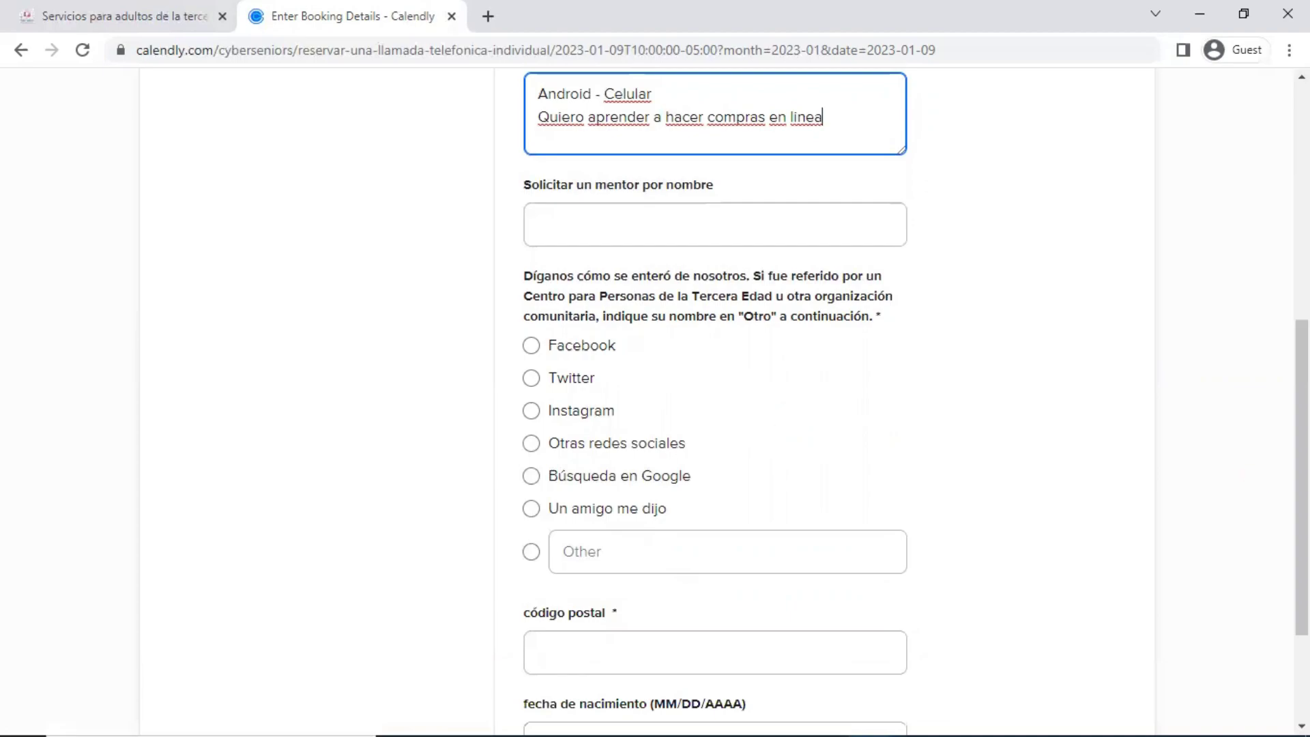
Select Other as the referral source and type 'Toronto Public Library' into its box
{"action": "scroll", "coordinate": [917, 396], "scroll_direction": "down", "scroll_amount": 1}
{"action": "scroll", "coordinate": [714, 402], "scroll_direction": "down", "scroll_amount": 2}
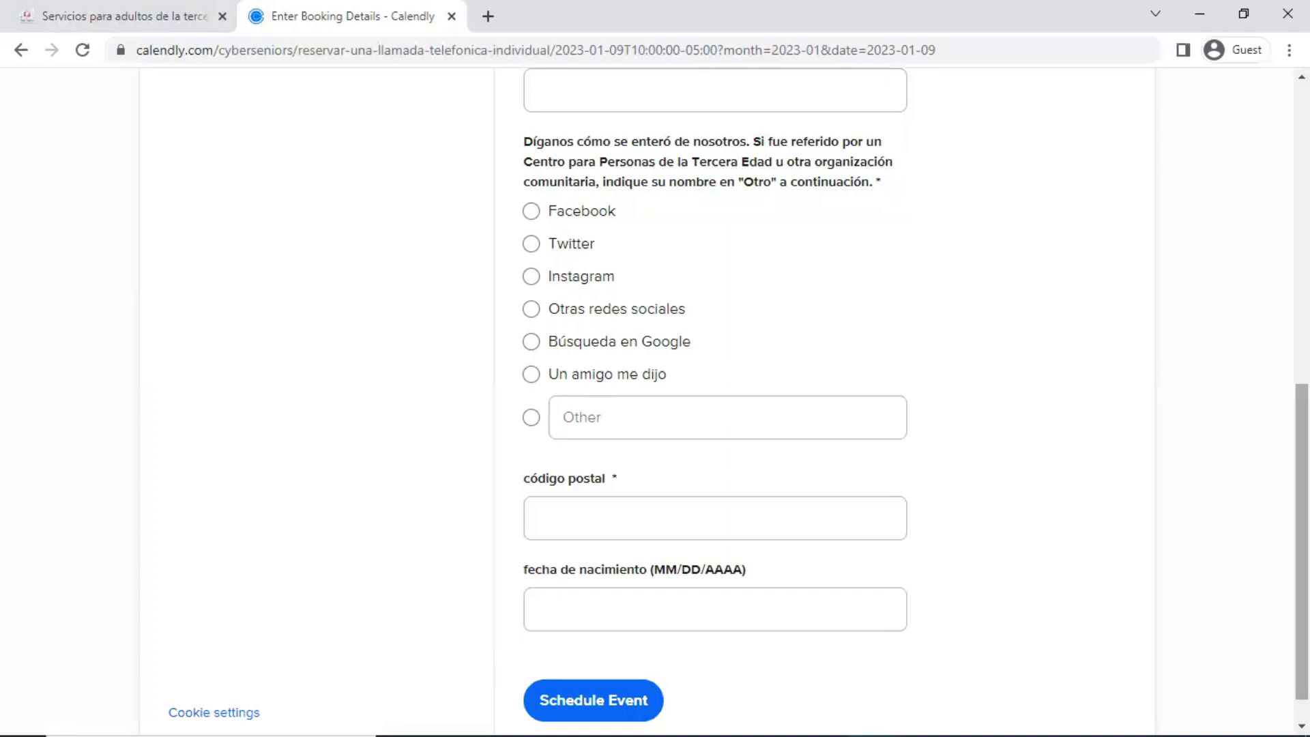
{"action": "left_click", "coordinate": [809, 419]}
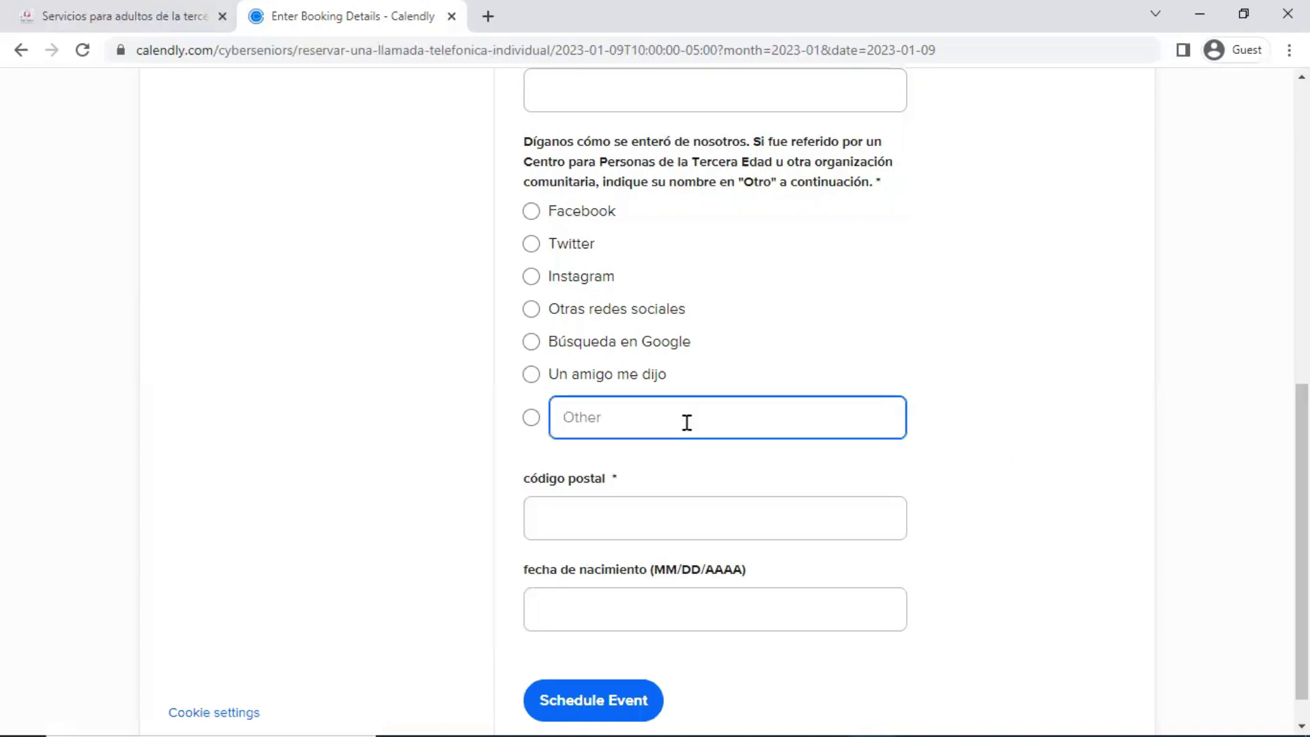
{"action": "left_click", "coordinate": [532, 424]}
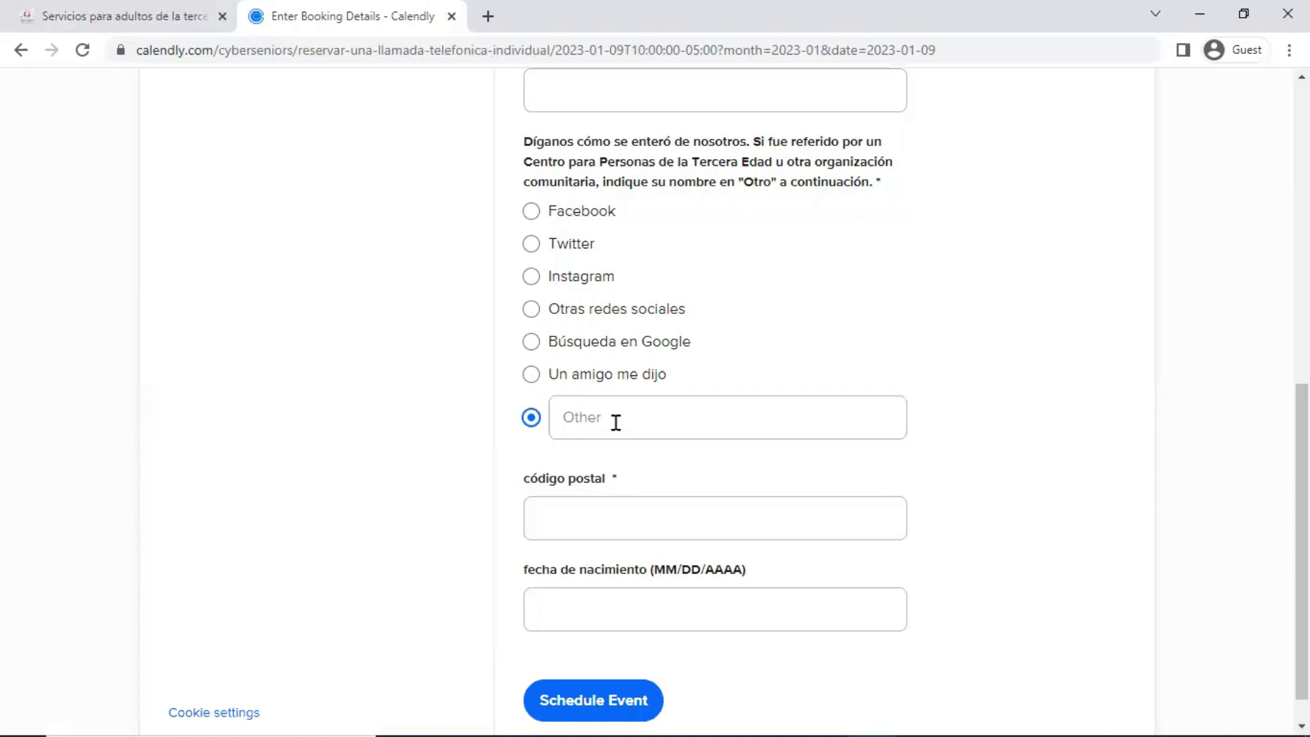
{"action": "left_click", "coordinate": [615, 423]}
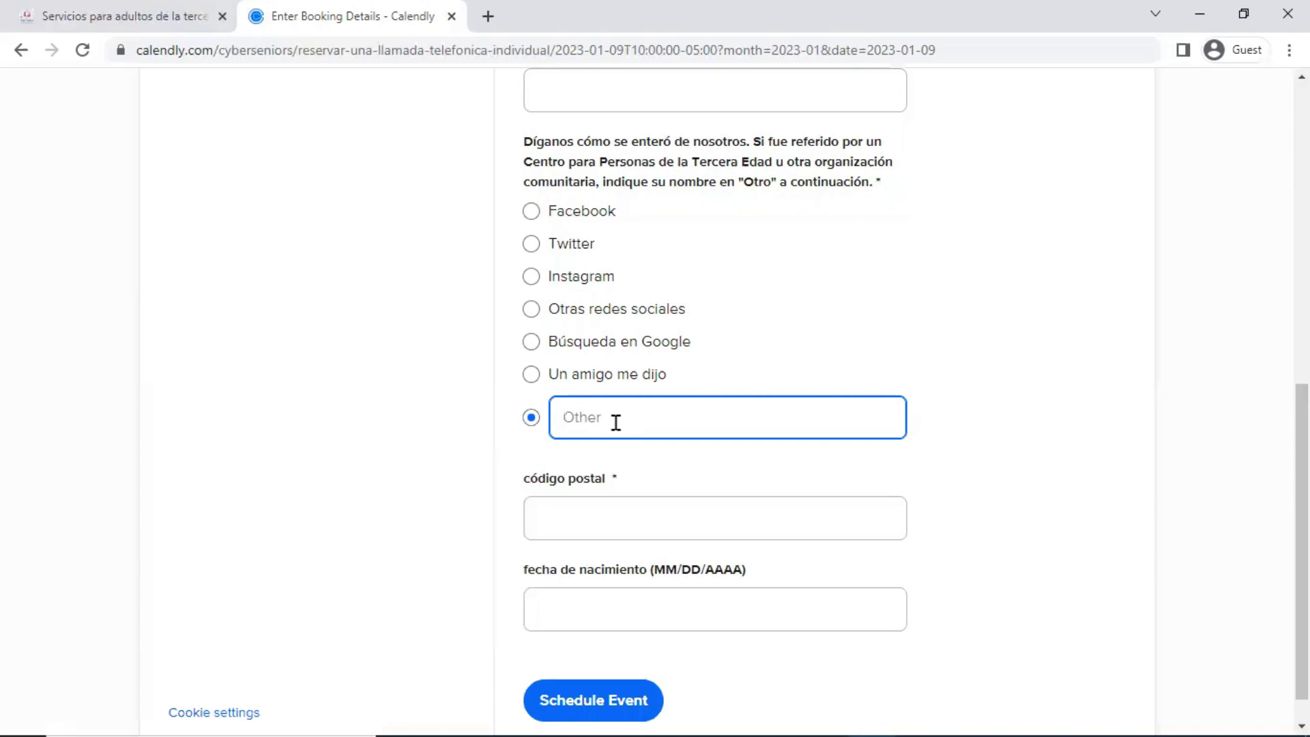
{"action": "type", "text": "Toronto Public Li"}
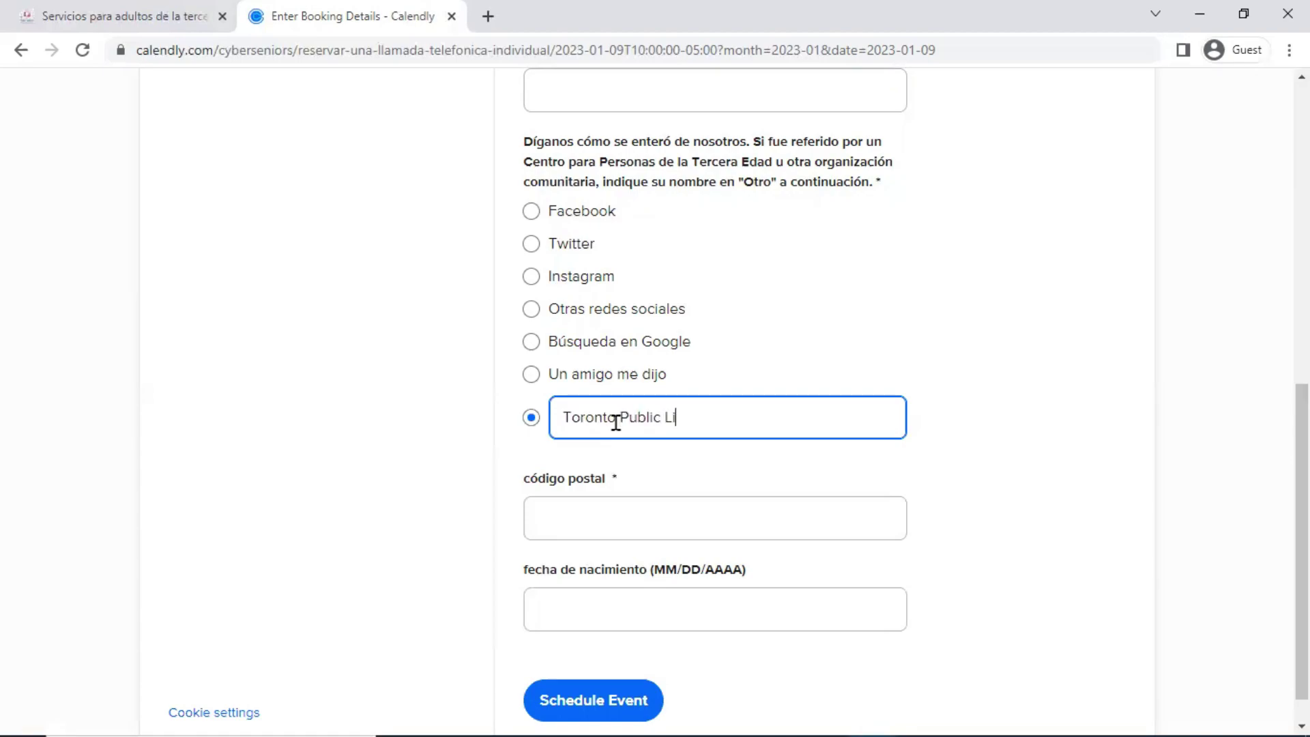
{"action": "type", "text": "brary"}
Enter the postal code and birth year, then schedule the January 9 phone call
{"action": "left_click", "coordinate": [863, 514]}
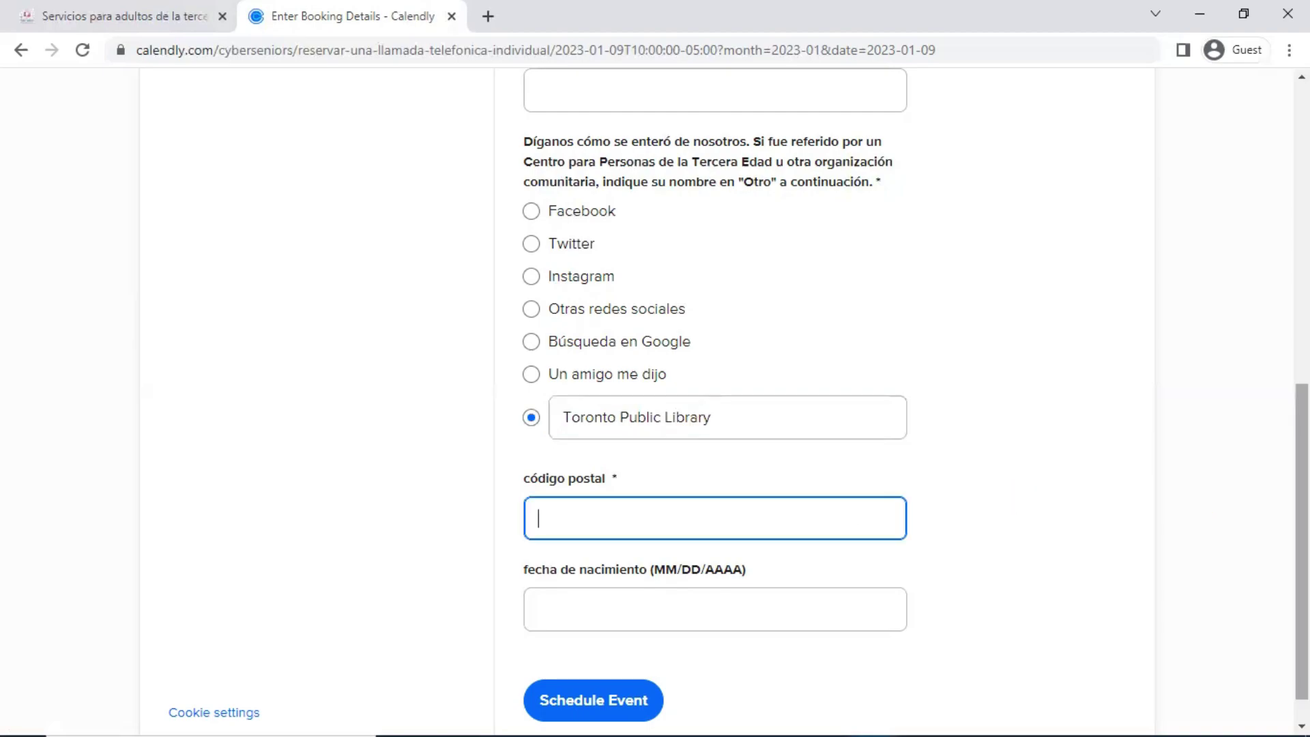
{"action": "scroll", "coordinate": [921, 472], "scroll_direction": "down", "scroll_amount": 1}
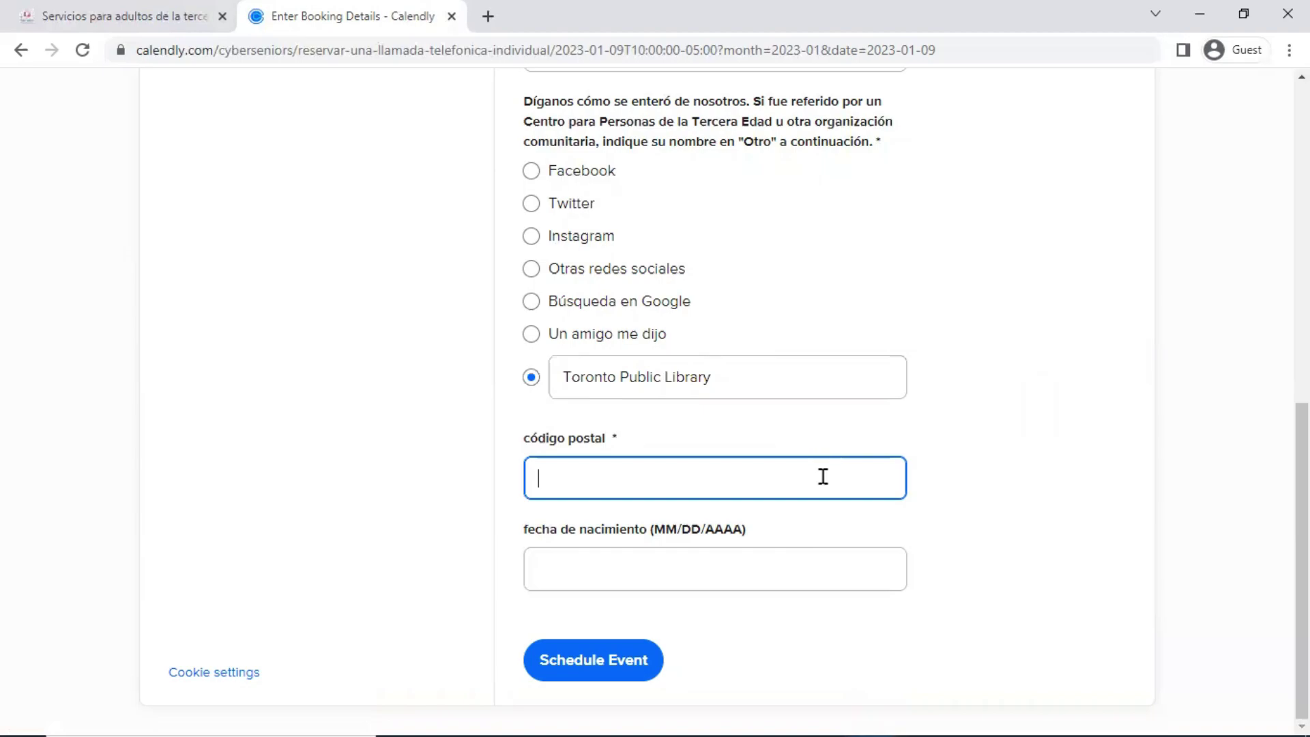
{"action": "type", "text": "H2R"}
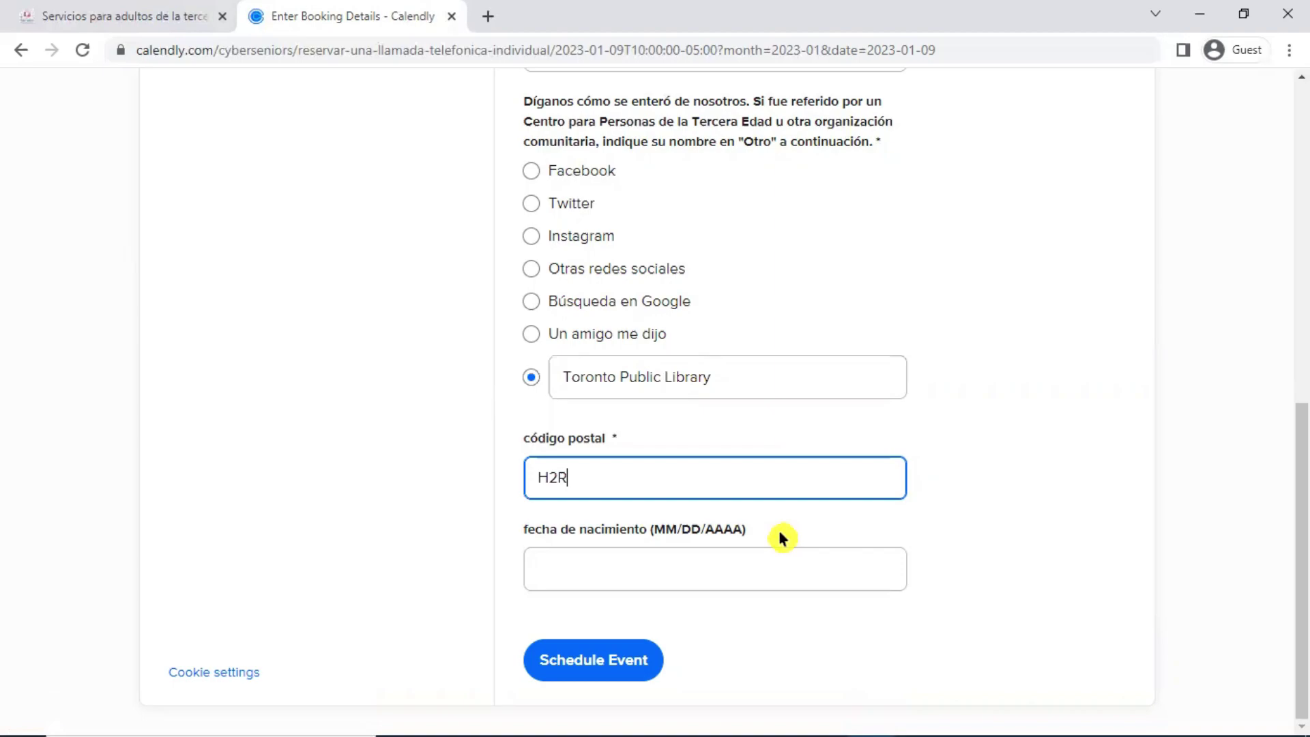
{"action": "left_click", "coordinate": [765, 568]}
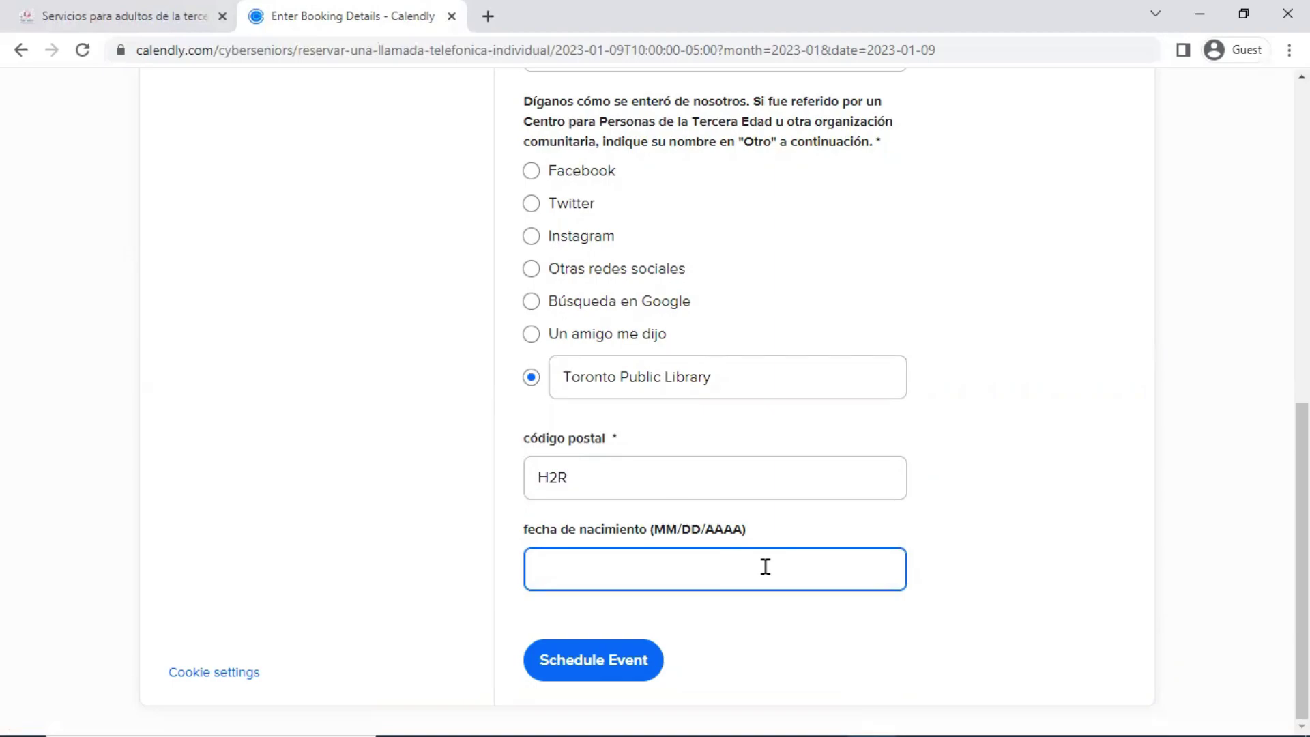
{"action": "type", "text": "1987"}
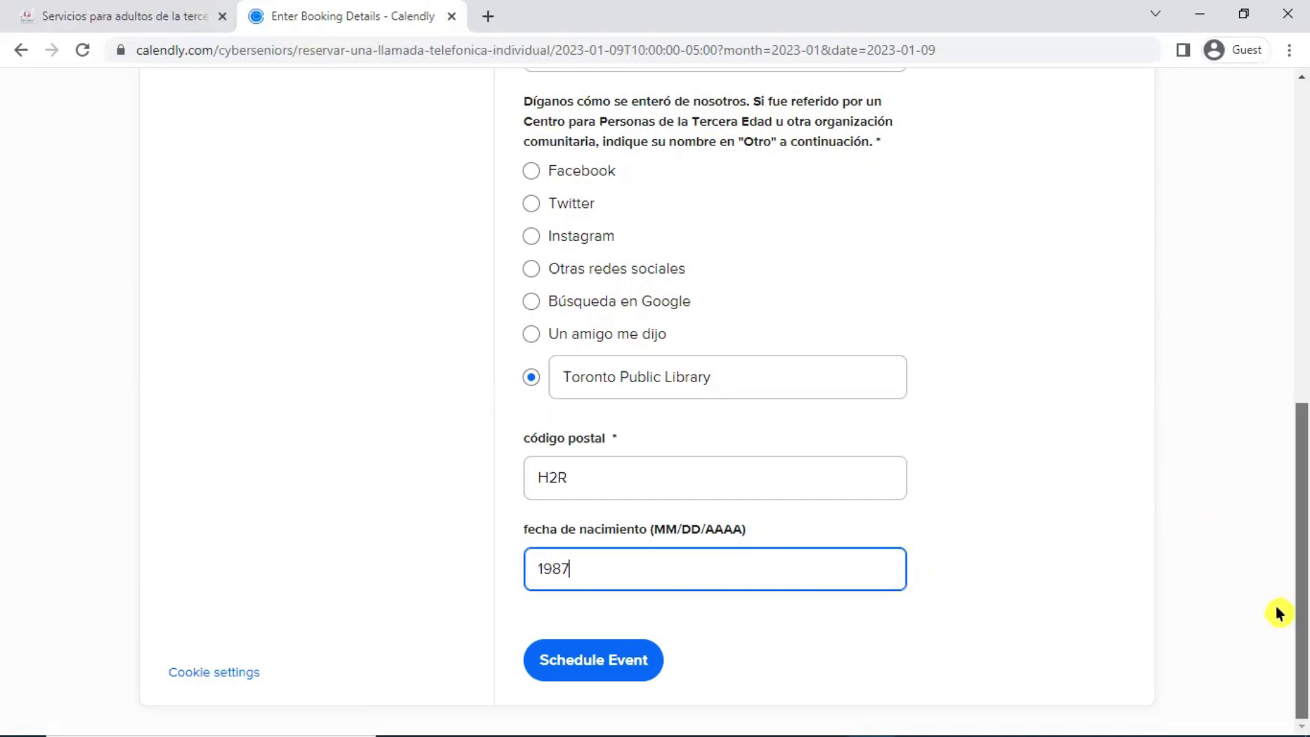
{"action": "left_click", "coordinate": [578, 656]}
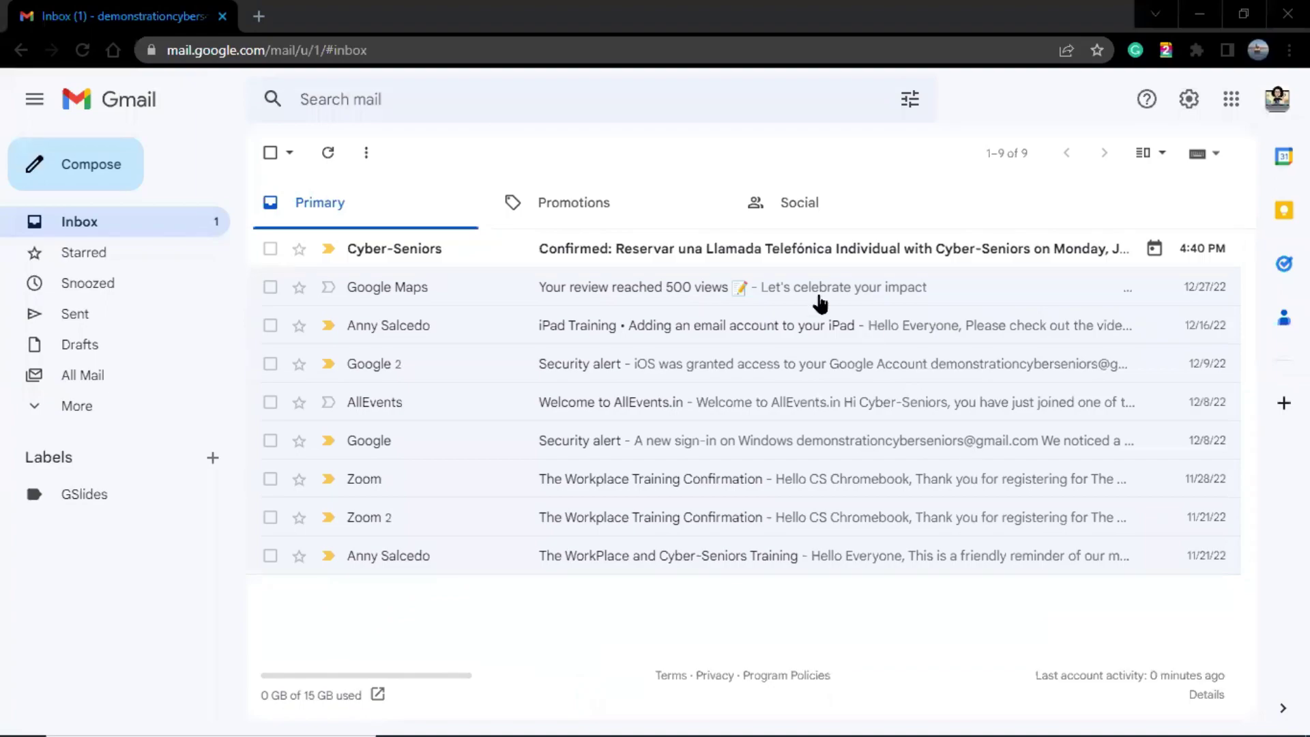
Read the booking confirmation email, then return to the inbox and expand the full folder list
{"action": "left_click", "coordinate": [808, 261]}
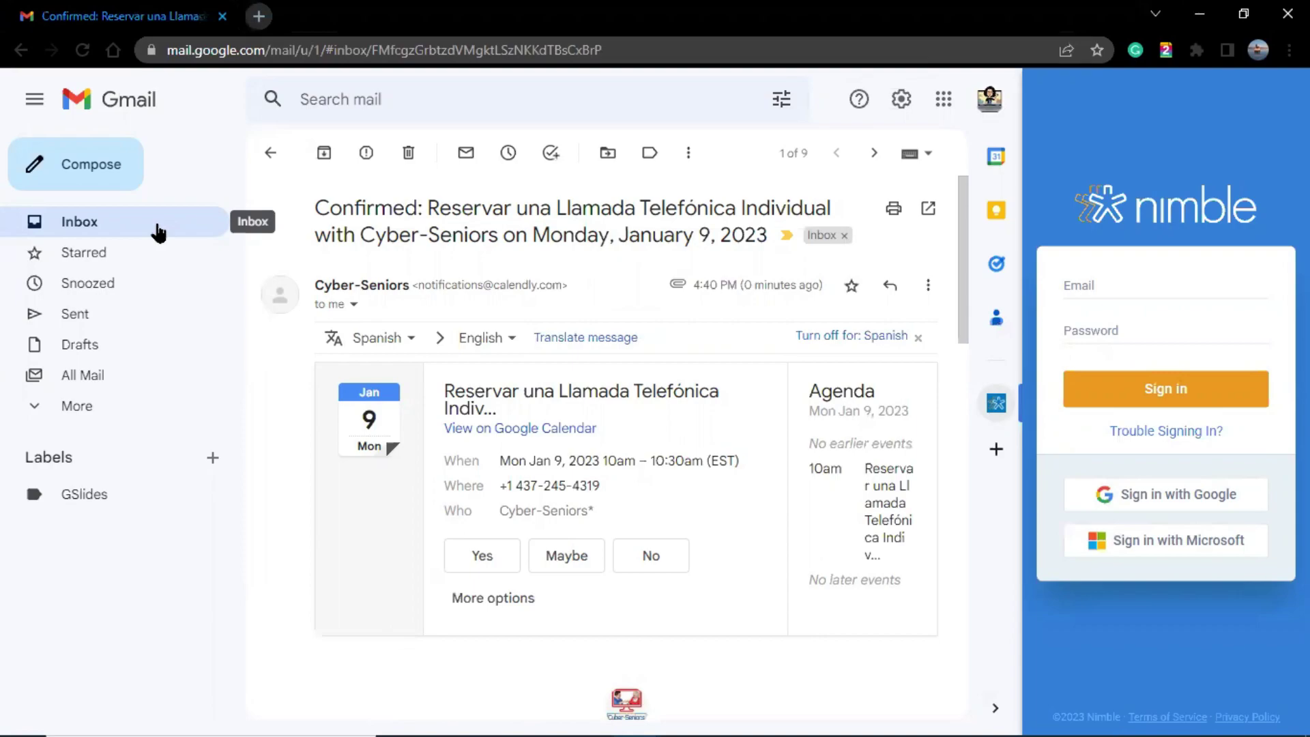
{"action": "left_click", "coordinate": [159, 231]}
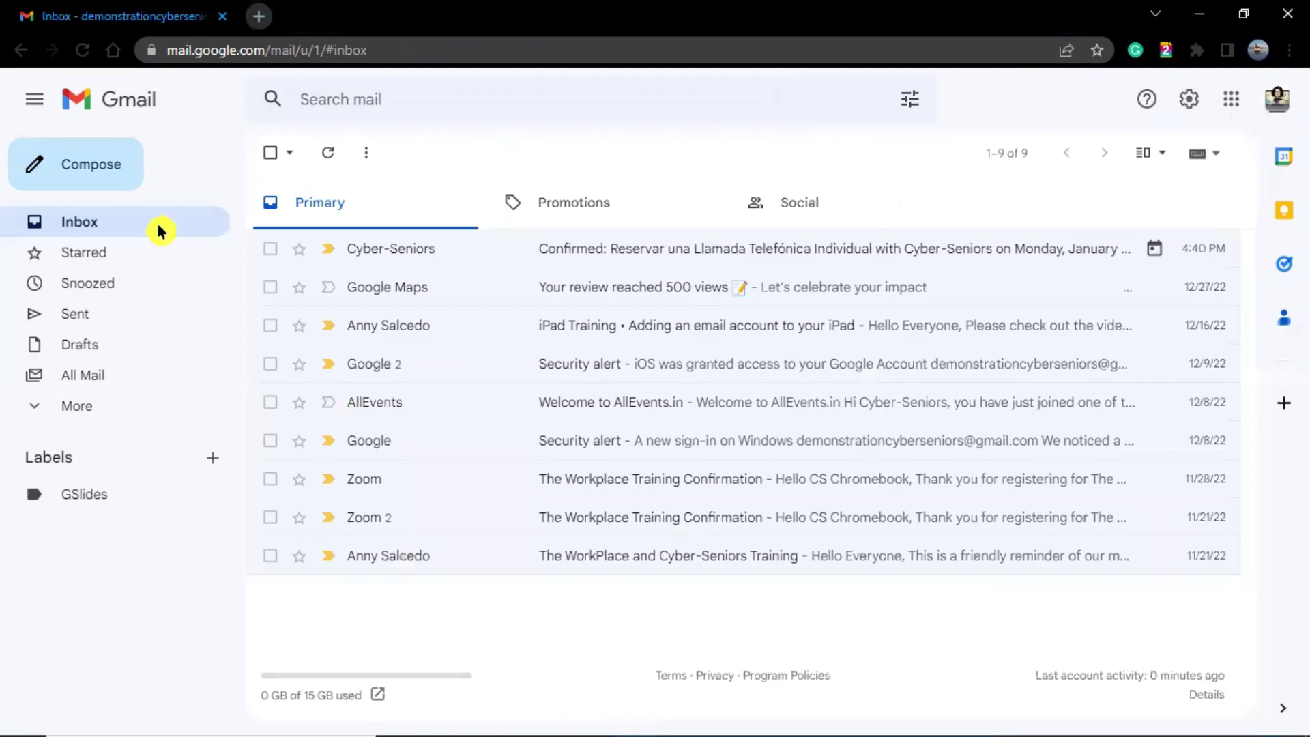
{"action": "left_click", "coordinate": [91, 412]}
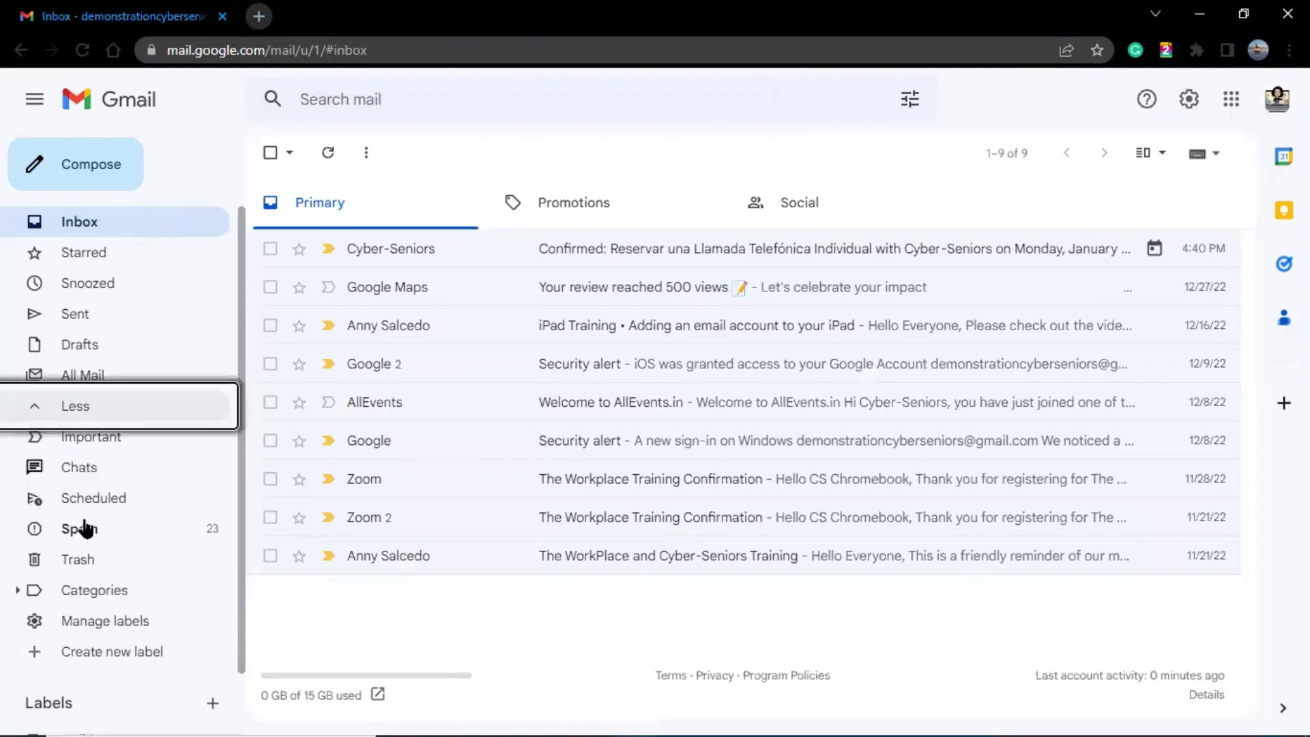